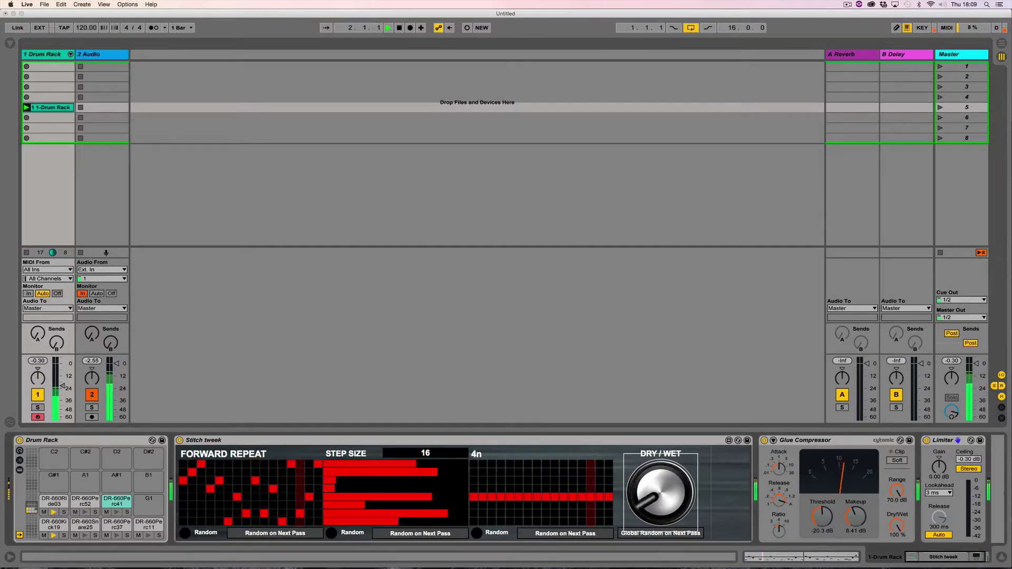
# Step: Raise the Drum Rack track volume to about 0 dB and compare Stitch tweak's dry sound with its mostly wet sound
pyautogui.moveTo(62, 387)
pyautogui.mouseDown()
pyautogui.moveTo(62, 362)
pyautogui.moveTo(62, 387)
pyautogui.mouseUp()
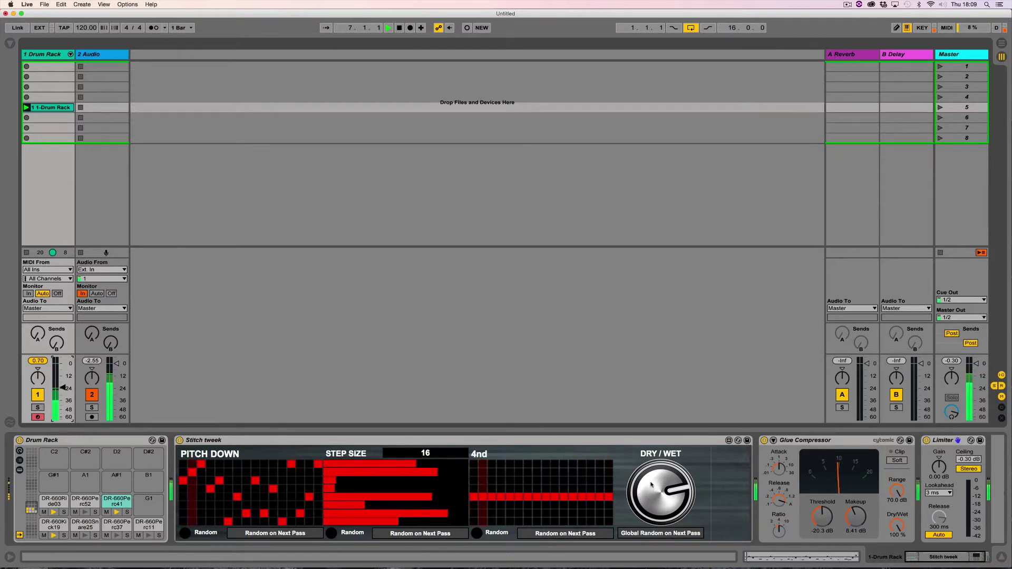
pyautogui.moveTo(653, 489); pyautogui.dragTo(654, 514)
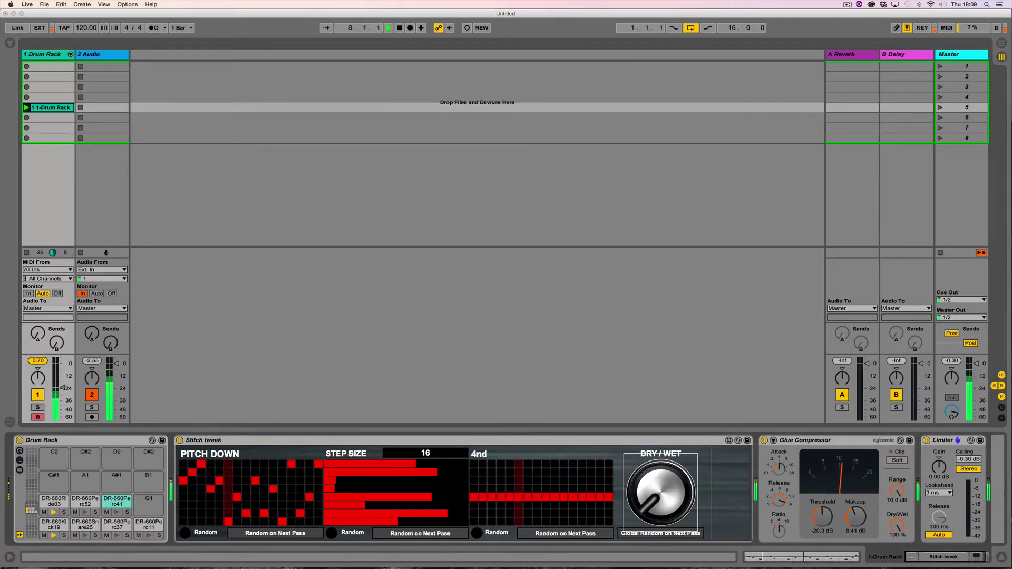
pyautogui.moveTo(63, 387); pyautogui.dragTo(62, 364)
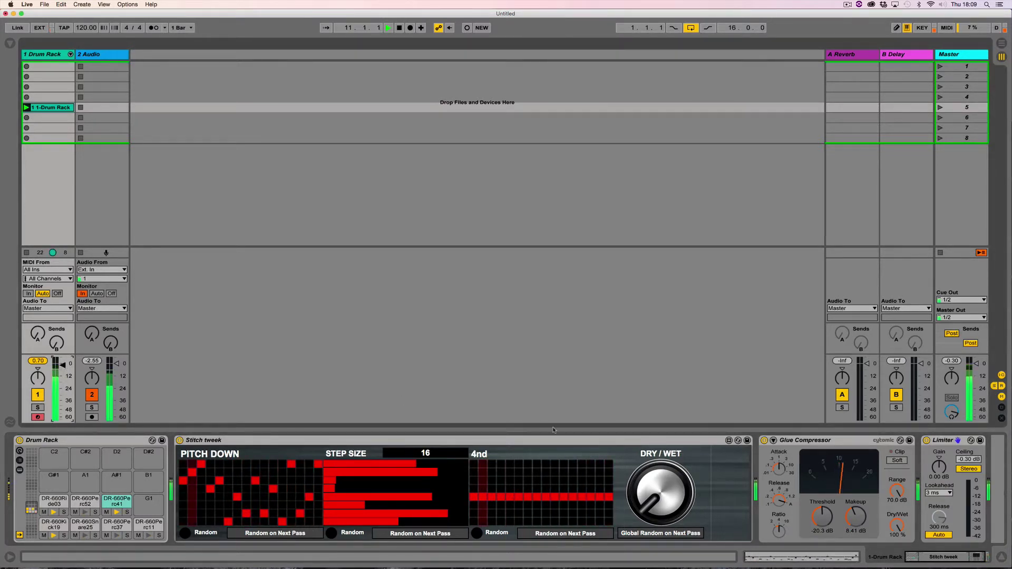
pyautogui.moveTo(657, 490); pyautogui.dragTo(657, 454)
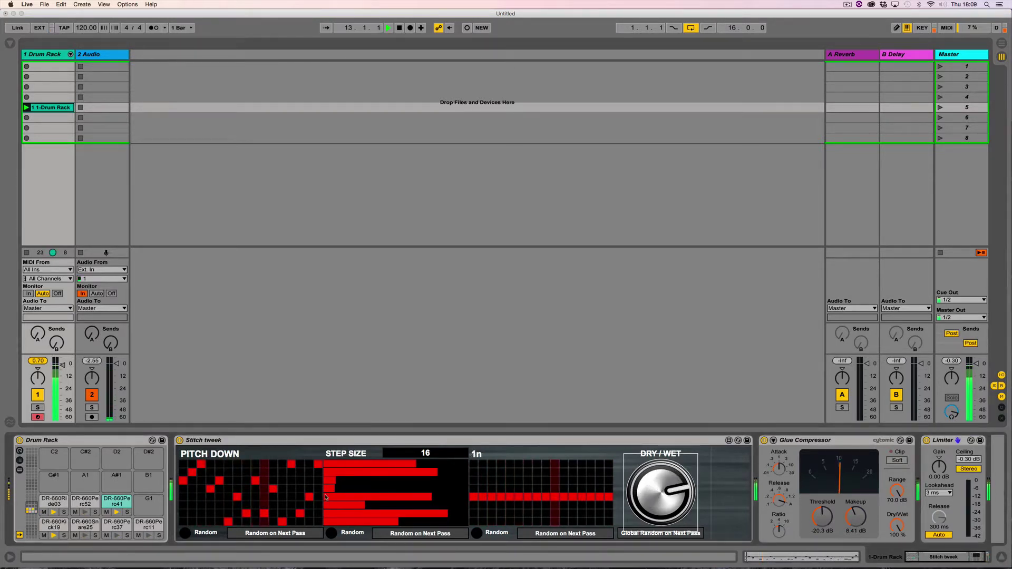
# Step: Draw freehand patterns across the FX sequencer, the FX parameter sliders and the step-speed sequencer in Stitch tweak
pyautogui.moveTo(301, 490)
pyautogui.mouseDown()
pyautogui.moveTo(182, 496)
pyautogui.moveTo(293, 503)
pyautogui.mouseUp()
pyautogui.moveTo(348, 464)
pyautogui.mouseDown()
pyautogui.moveTo(374, 490)
pyautogui.moveTo(446, 521)
pyautogui.mouseUp()
pyautogui.moveTo(527, 472)
pyautogui.mouseDown()
pyautogui.moveTo(611, 495)
pyautogui.moveTo(511, 487)
pyautogui.moveTo(474, 498)
pyautogui.moveTo(612, 498)
pyautogui.mouseUp()
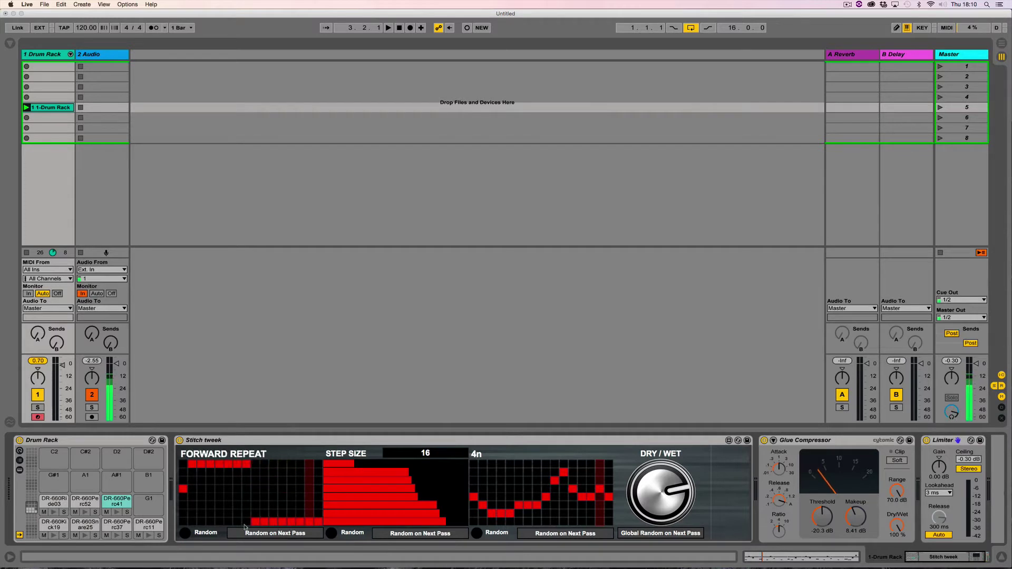
# Step: Redraw the FX sliders, level the speed sequencer into one row, and put all FX steps on Forward Repeat
pyautogui.click(184, 489)
pyautogui.moveTo(184, 489)
pyautogui.mouseDown()
pyautogui.moveTo(318, 489)
pyautogui.moveTo(308, 476)
pyautogui.mouseUp()
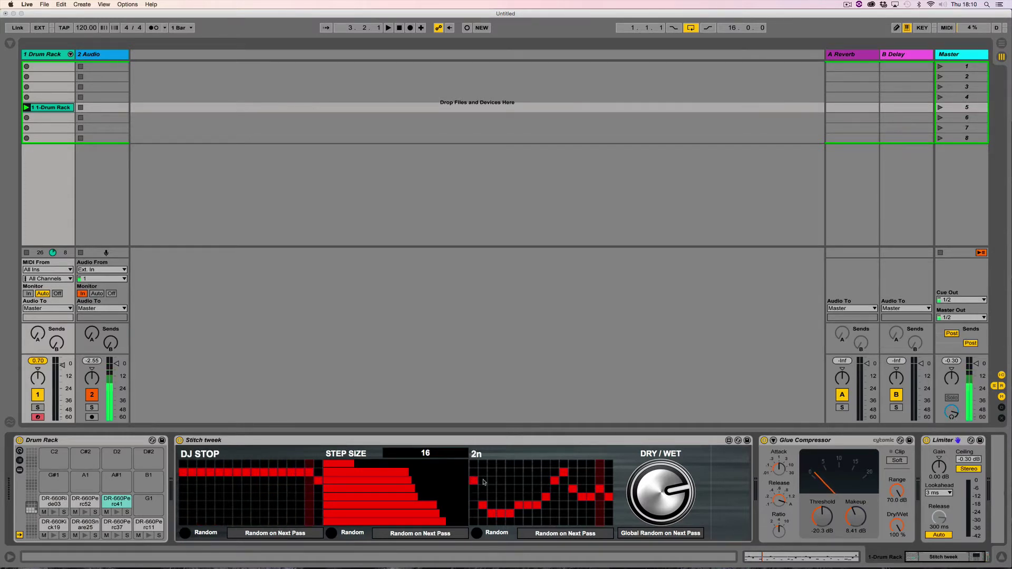
pyautogui.moveTo(483, 481); pyautogui.dragTo(606, 485)
pyautogui.moveTo(362, 499)
pyautogui.mouseDown()
pyautogui.moveTo(333, 516)
pyautogui.moveTo(329, 474)
pyautogui.moveTo(405, 490)
pyautogui.moveTo(411, 469)
pyautogui.mouseUp()
pyautogui.moveTo(204, 523)
pyautogui.mouseDown()
pyautogui.moveTo(186, 523)
pyautogui.moveTo(319, 525)
pyautogui.mouseUp()
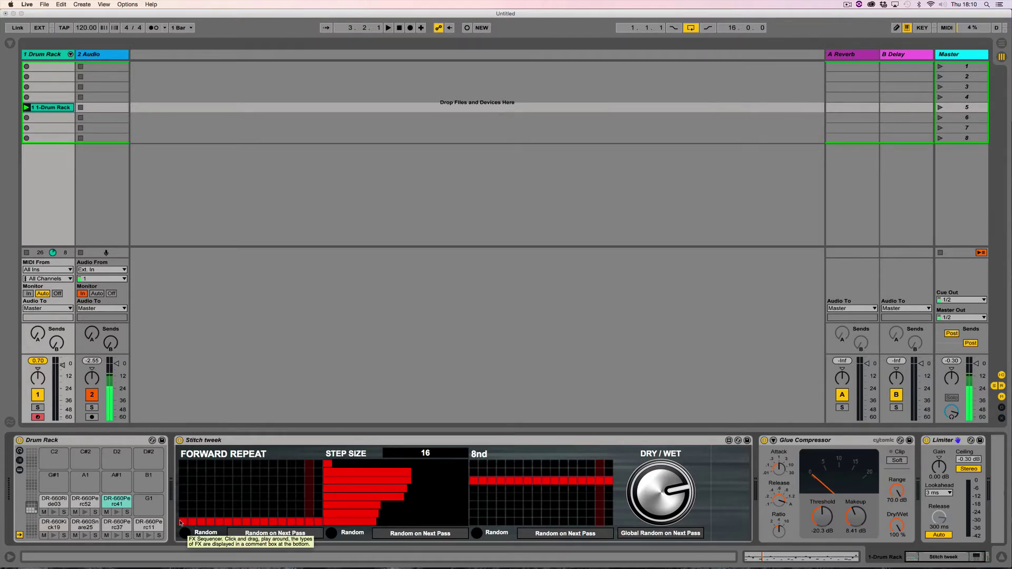
# Step: Try mixing FX steps by moving several to Reverse Repeat and one mid-pattern step a row higher
pyautogui.moveTo(320, 515); pyautogui.dragTo(261, 514)
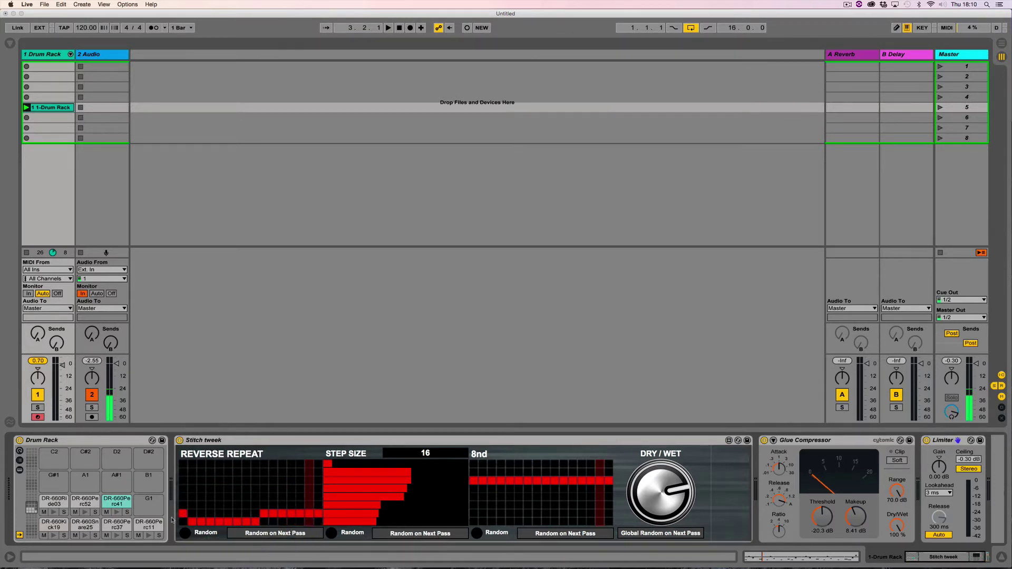
pyautogui.click(183, 514)
pyautogui.click(210, 513)
pyautogui.click(228, 513)
pyautogui.click(228, 505)
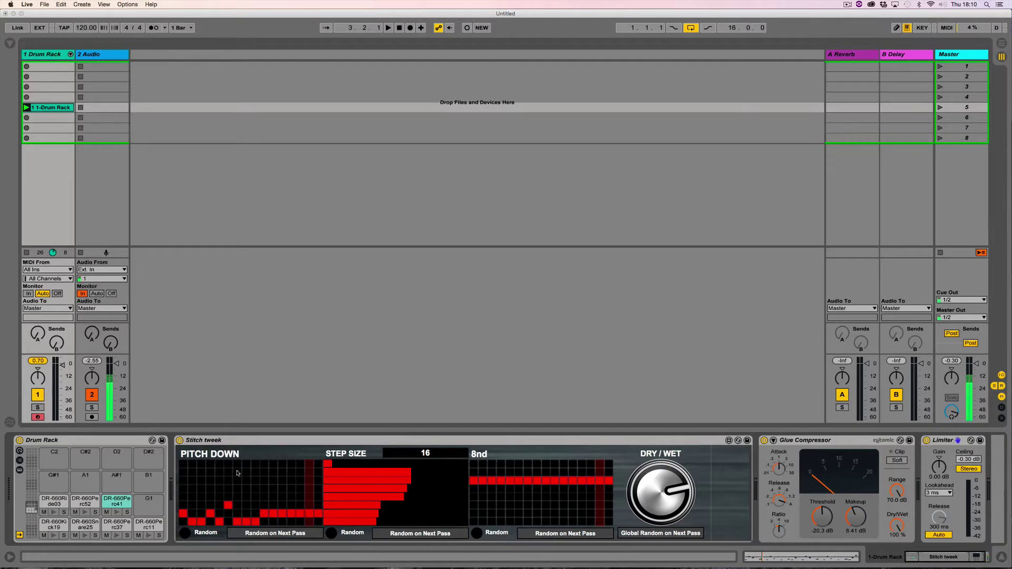
# Step: Audition Forward Repeat on every FX step during playback, with its slider near minimum and all speed steps at 8n
pyautogui.moveTo(227, 525); pyautogui.dragTo(321, 525)
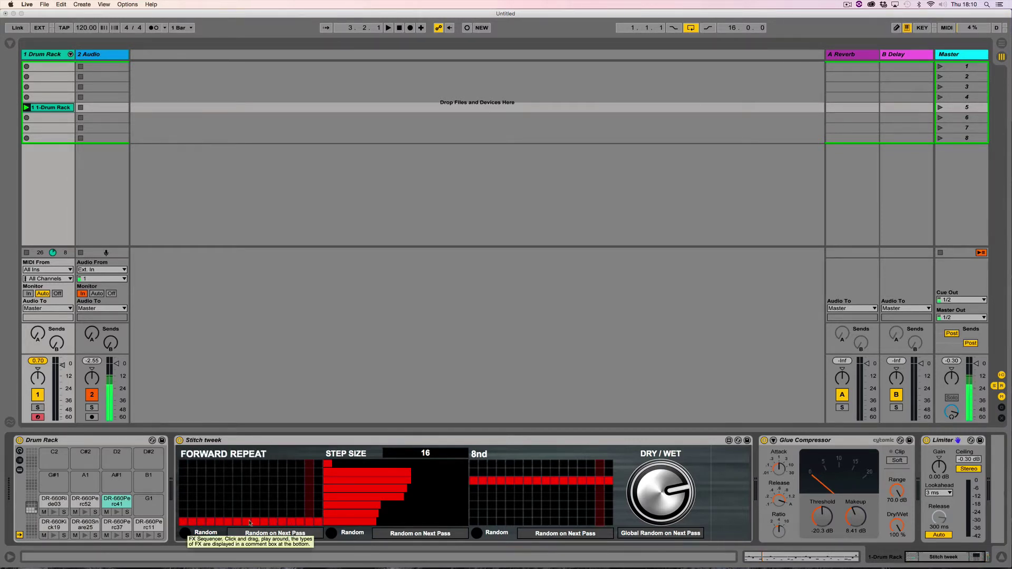
pyautogui.press('space')
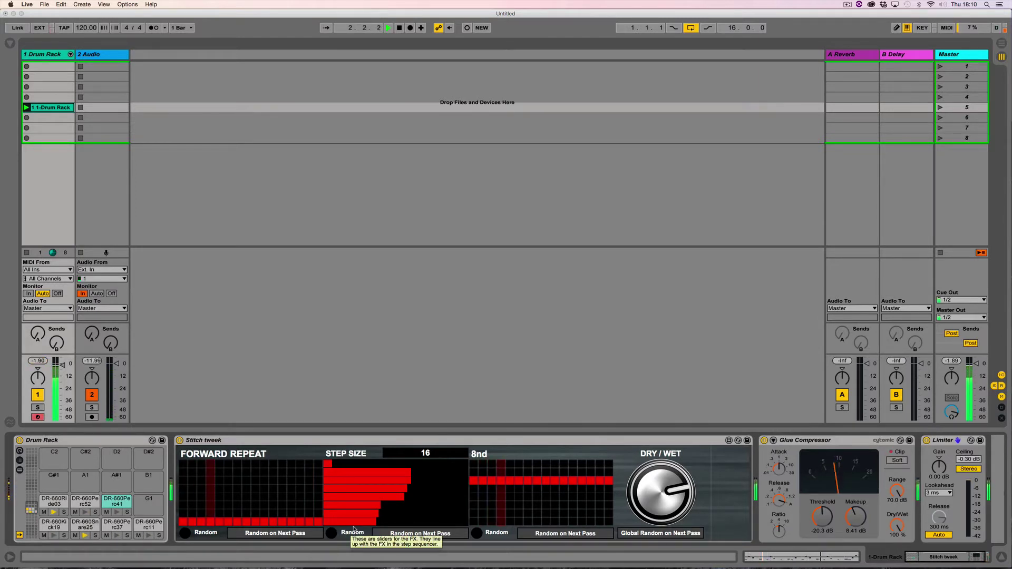
pyautogui.moveTo(373, 523); pyautogui.dragTo(350, 524)
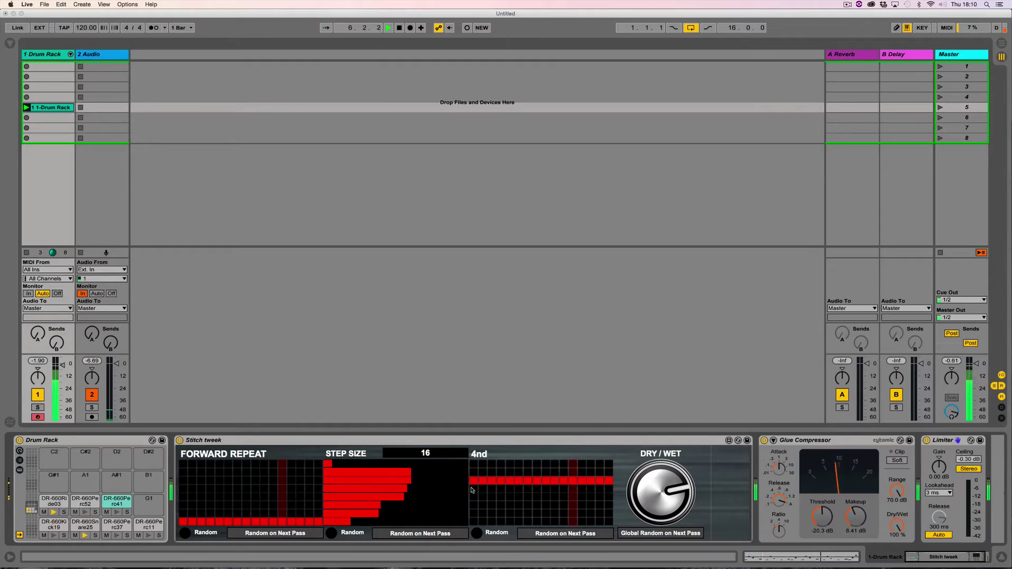
pyautogui.moveTo(472, 473); pyautogui.dragTo(612, 477)
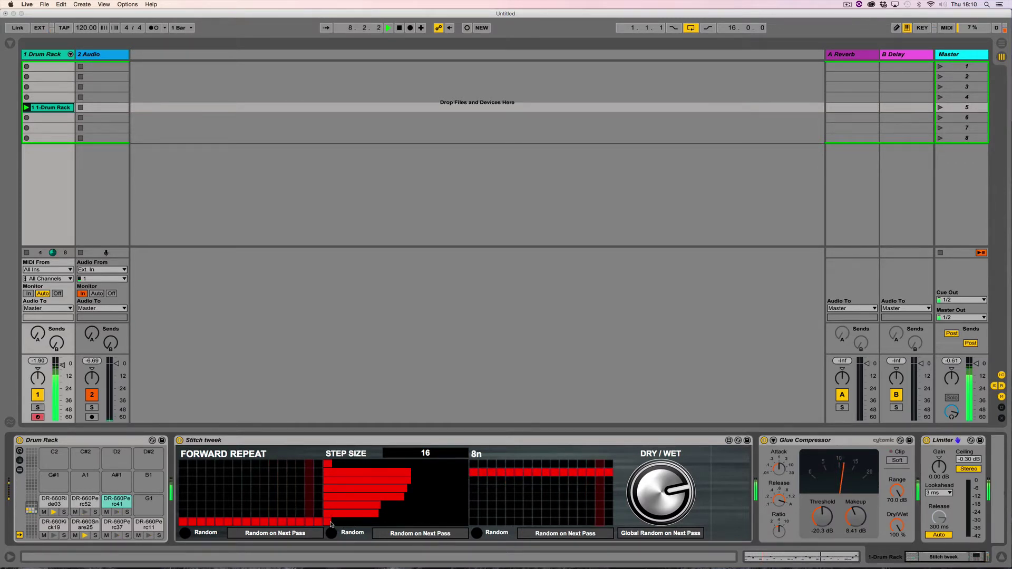
# Step: Set every FX step to Reverse Repeat and adjust that effect's slider to hear the difference
pyautogui.moveTo(316, 515); pyautogui.dragTo(186, 514)
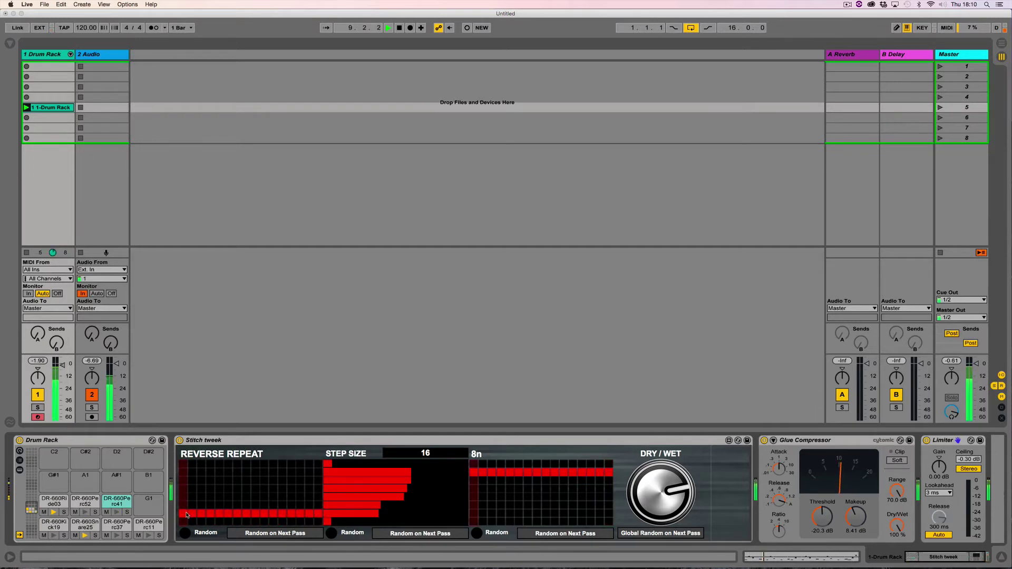
pyautogui.moveTo(360, 517)
pyautogui.mouseDown()
pyautogui.moveTo(346, 515)
pyautogui.moveTo(362, 515)
pyautogui.mouseUp()
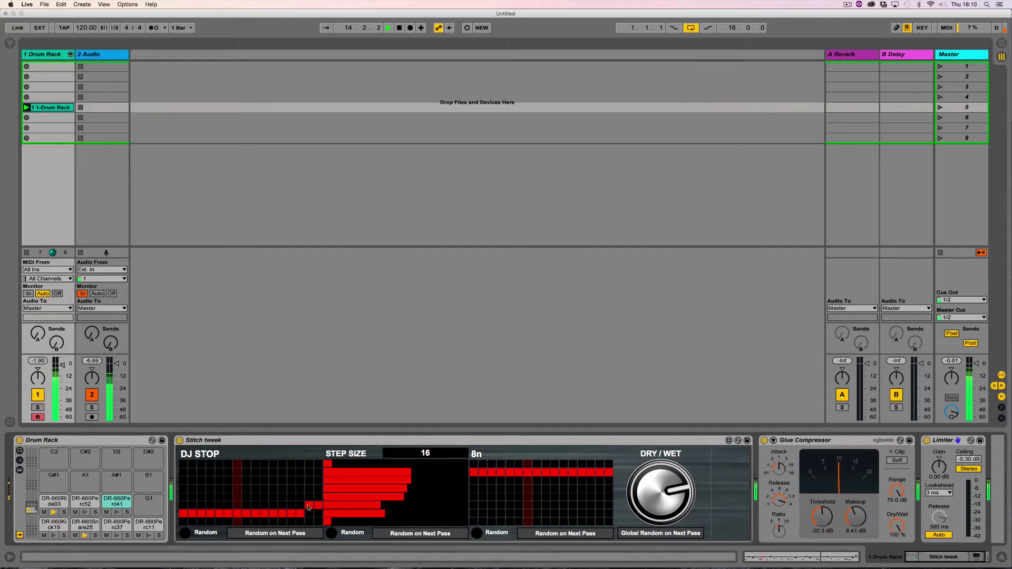
# Step: Set every FX step to DJ Start with all speed steps at 4n, and sweep its slider from minimum to just past halfway
pyautogui.moveTo(308, 507); pyautogui.dragTo(180, 506)
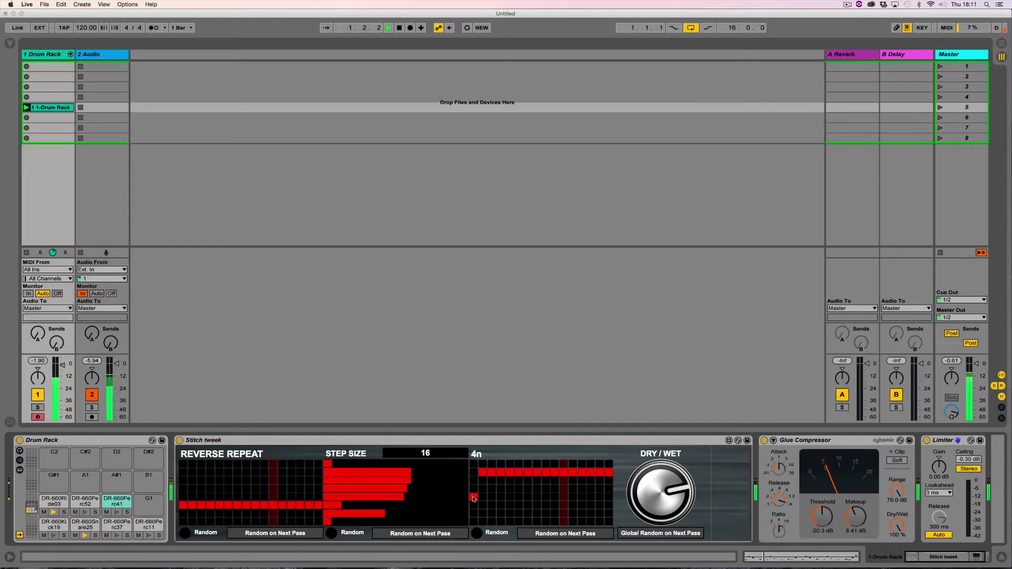
pyautogui.moveTo(473, 499); pyautogui.dragTo(608, 499)
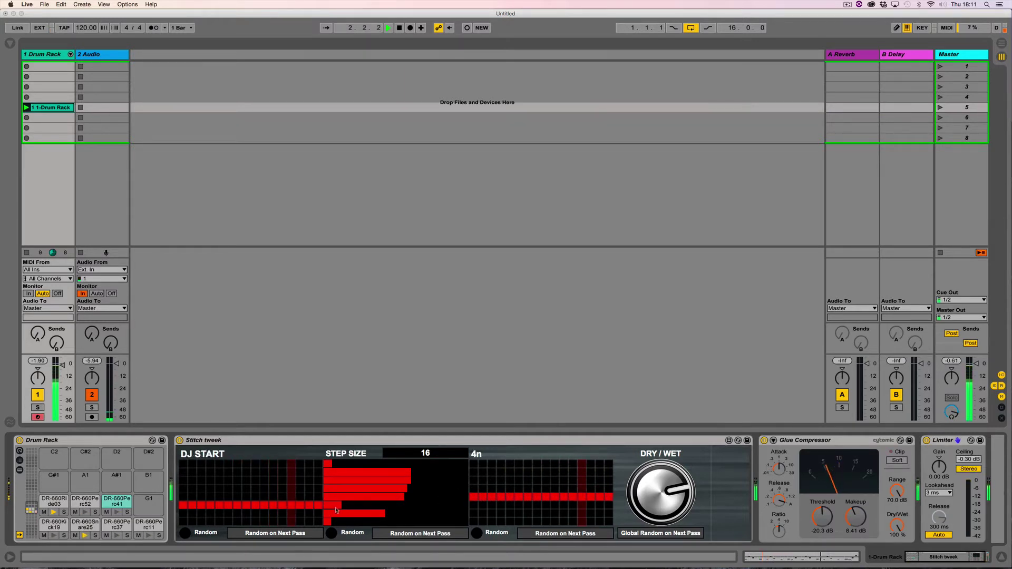
pyautogui.moveTo(344, 509); pyautogui.dragTo(332, 508)
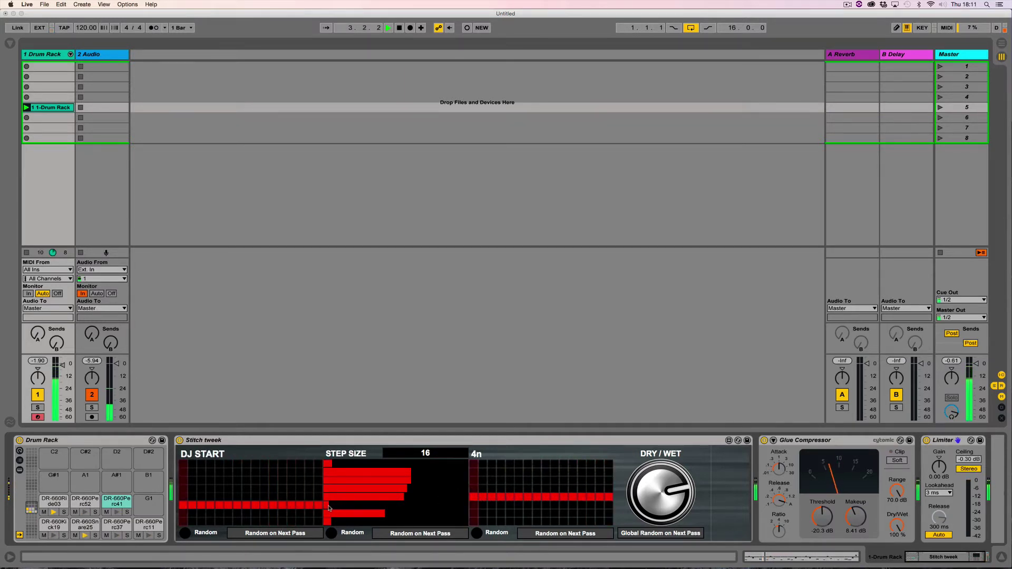
pyautogui.moveTo(328, 507); pyautogui.dragTo(406, 509)
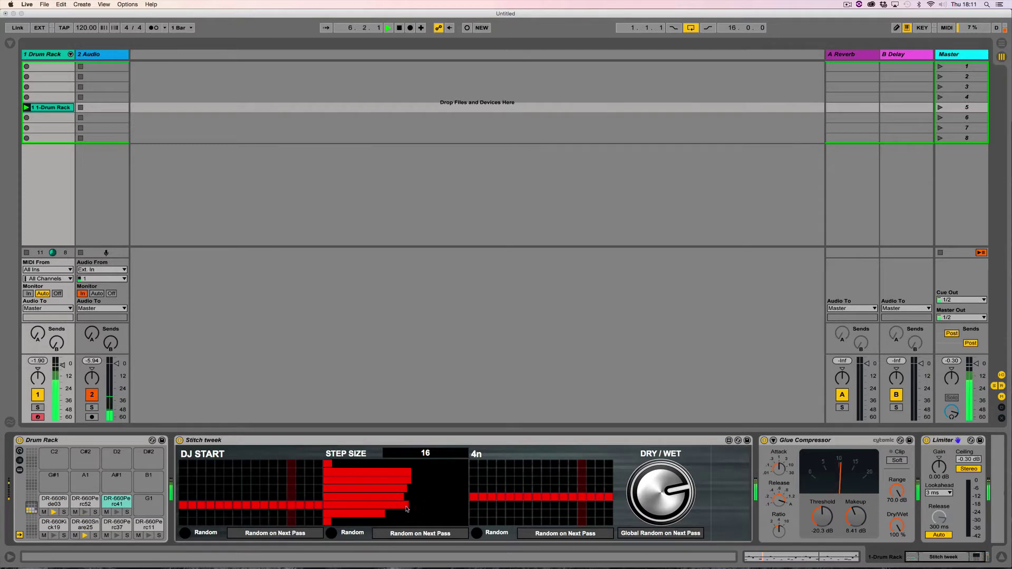
# Step: Set every FX step to DJ Stop and sweep its slider from near minimum to a little under halfway
pyautogui.click(317, 500)
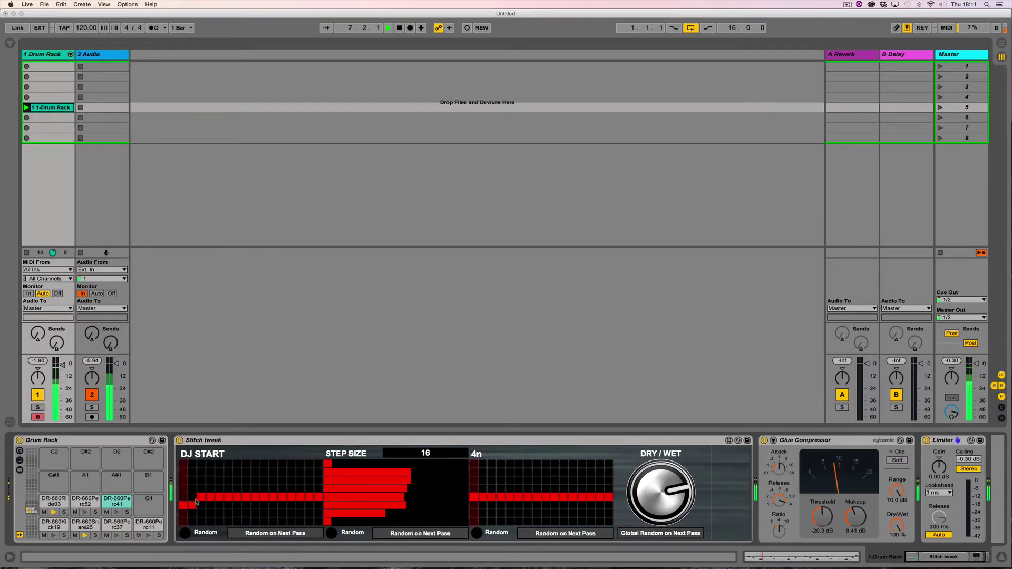
pyautogui.click(336, 500)
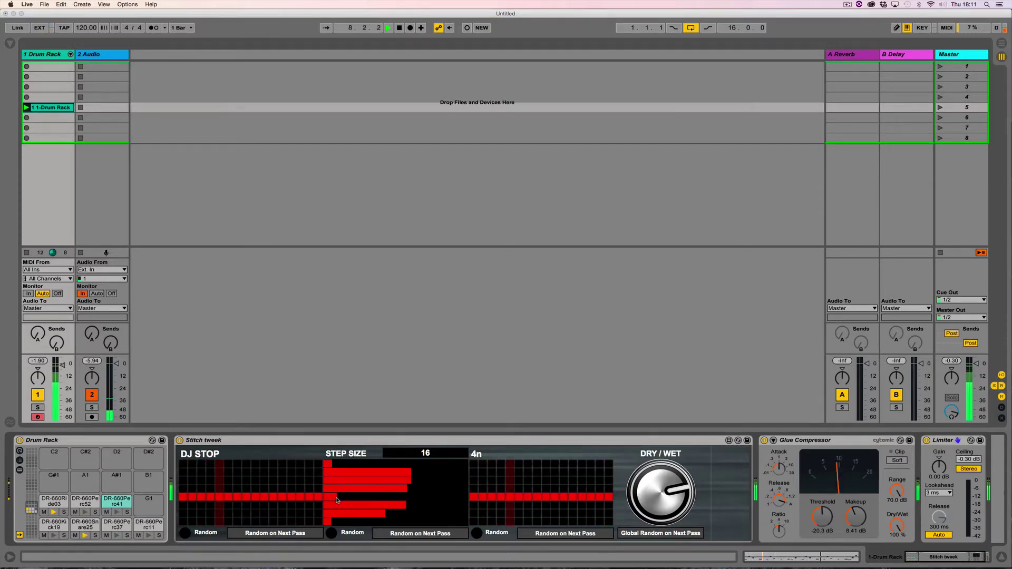
pyautogui.moveTo(336, 500); pyautogui.dragTo(384, 497)
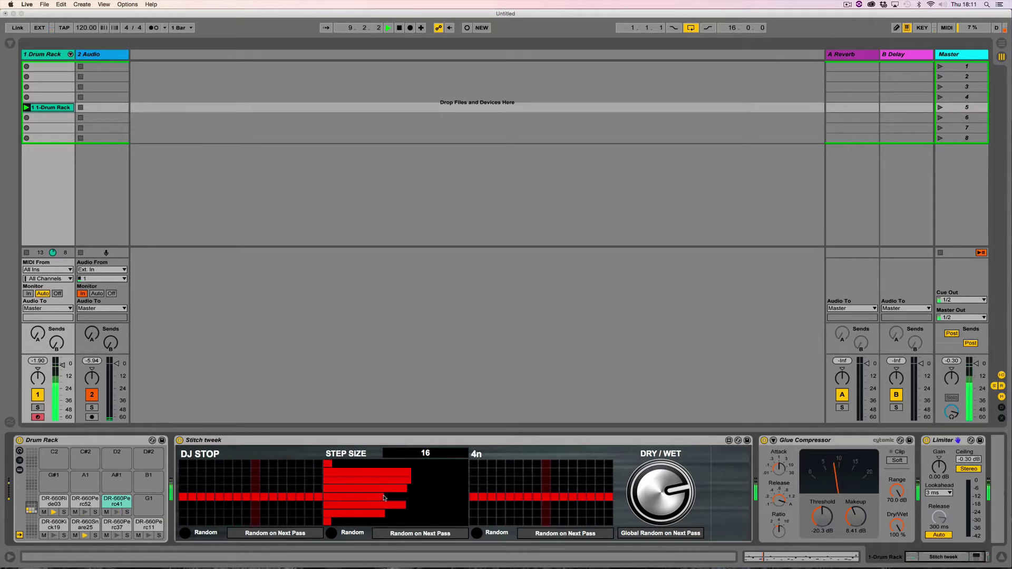
# Step: Set every FX step to Loop Up and reduce that effect's slider to near its minimum
pyautogui.click(317, 494)
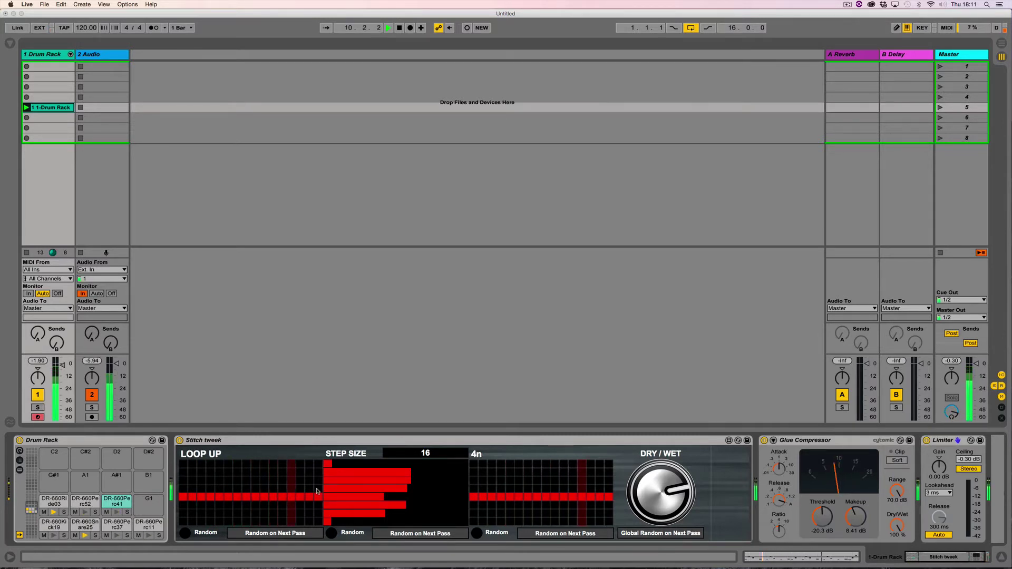
pyautogui.click(317, 488)
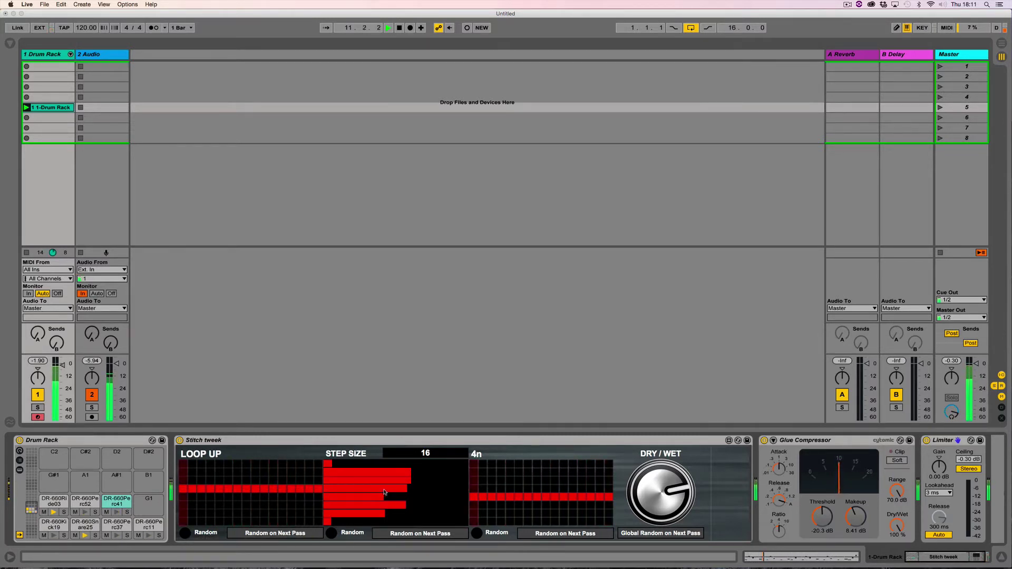
pyautogui.moveTo(414, 490); pyautogui.dragTo(340, 493)
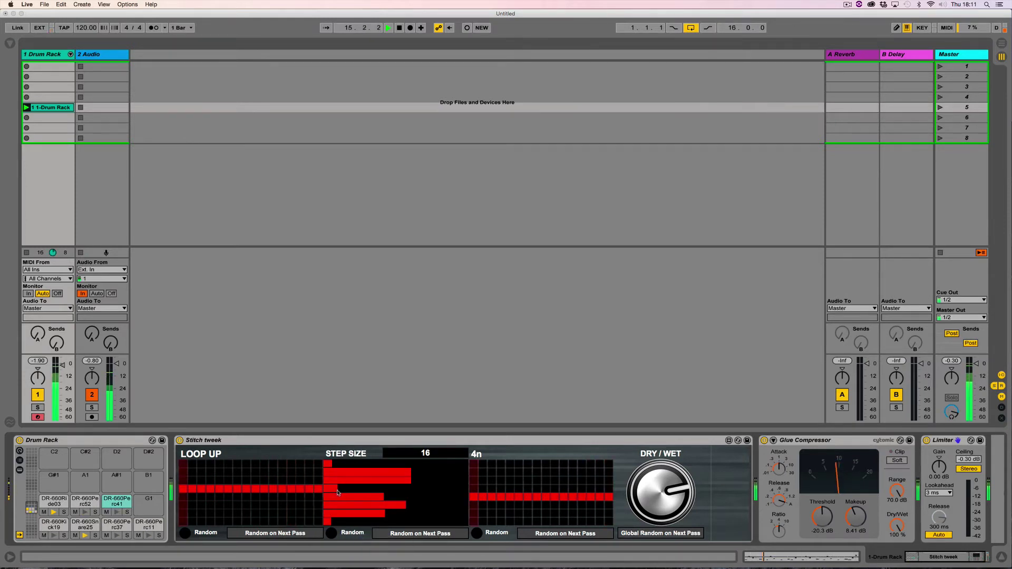
# Step: Set every FX step to Loop Down and raise that effect's slider to near its maximum
pyautogui.click(317, 482)
pyautogui.click(317, 483)
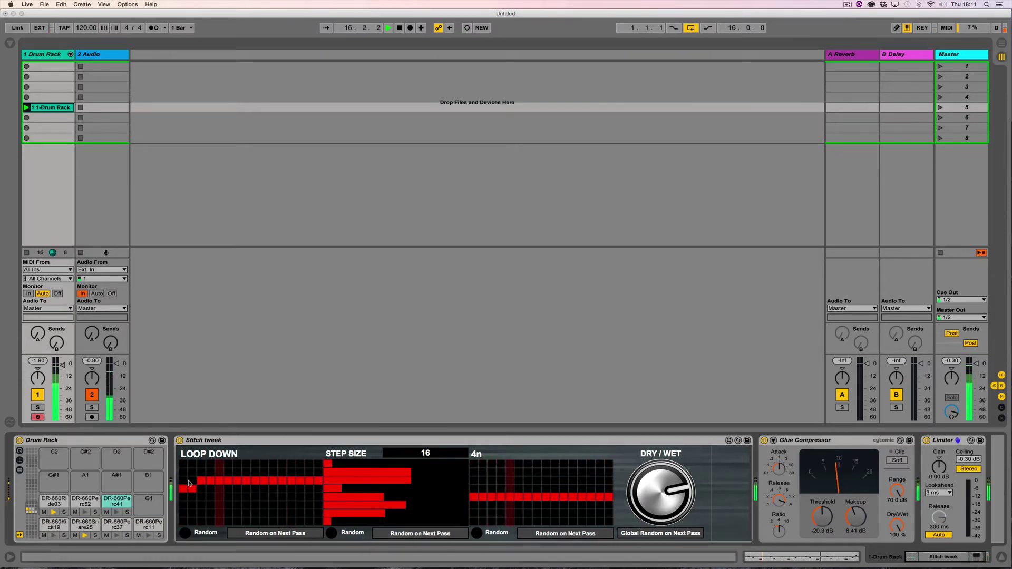
pyautogui.click(342, 483)
pyautogui.moveTo(342, 484); pyautogui.dragTo(447, 485)
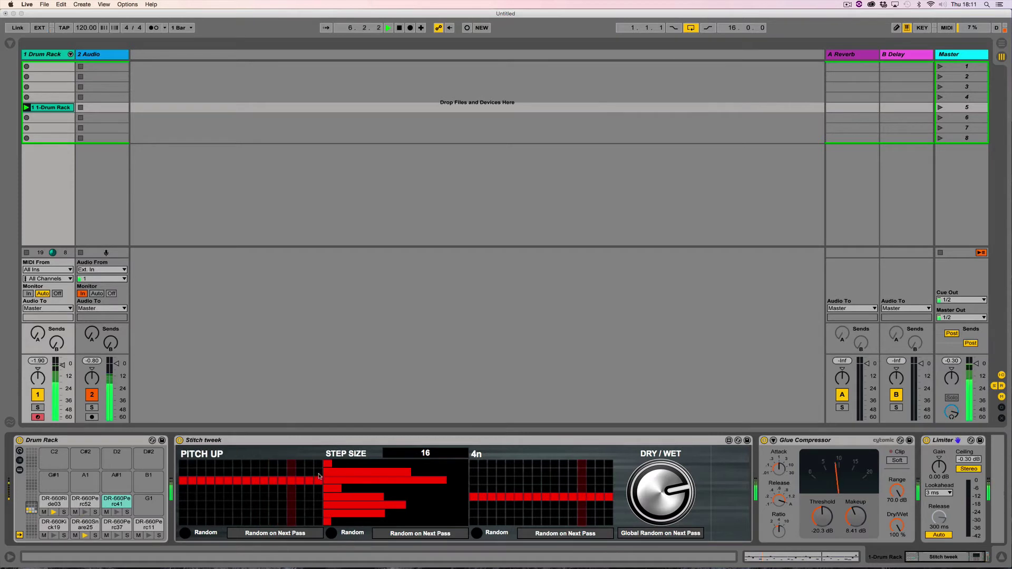
# Step: Adjust the Pitch Up slider to about halfway, and set every FX step to Pitch Down with its slider near minimum
pyautogui.moveTo(399, 474)
pyautogui.mouseDown()
pyautogui.moveTo(326, 476)
pyautogui.moveTo(392, 475)
pyautogui.mouseUp()
pyautogui.moveTo(317, 466); pyautogui.dragTo(180, 464)
pyautogui.moveTo(331, 464)
pyautogui.mouseDown()
pyautogui.moveTo(407, 467)
pyautogui.moveTo(332, 466)
pyautogui.mouseUp()
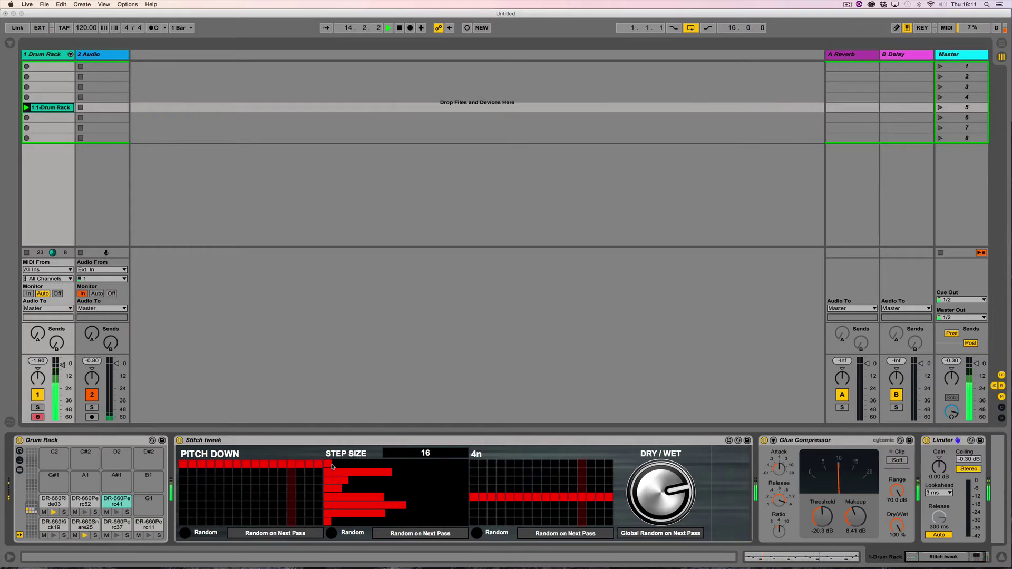
# Step: Lower the Drum Rack track volume to near the 24 mark and randomize the FX sliders and speed sequencer twice
pyautogui.moveTo(62, 364)
pyautogui.mouseDown()
pyautogui.moveTo(62, 381)
pyautogui.moveTo(62, 371)
pyautogui.mouseUp()
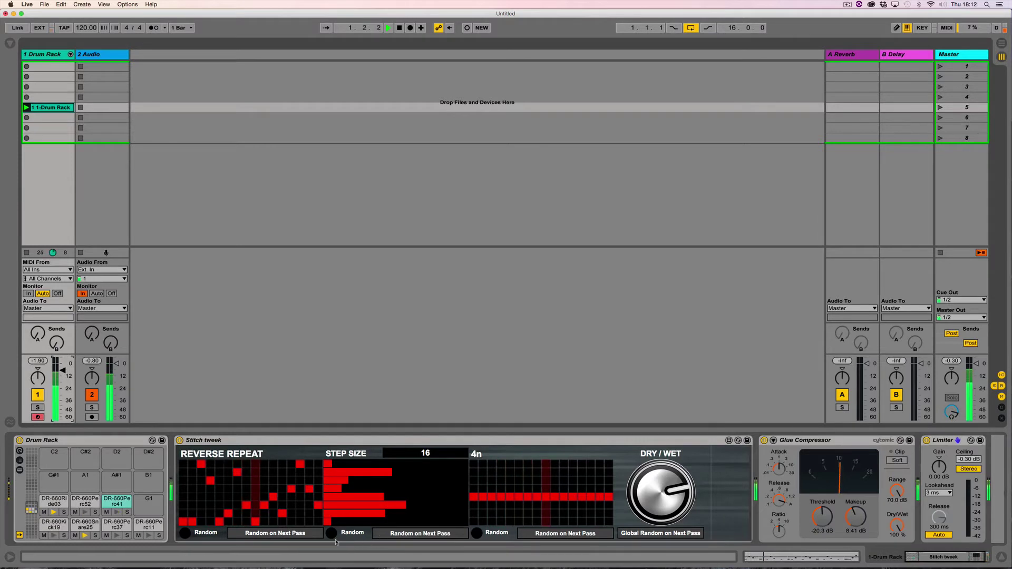
pyautogui.click(476, 533)
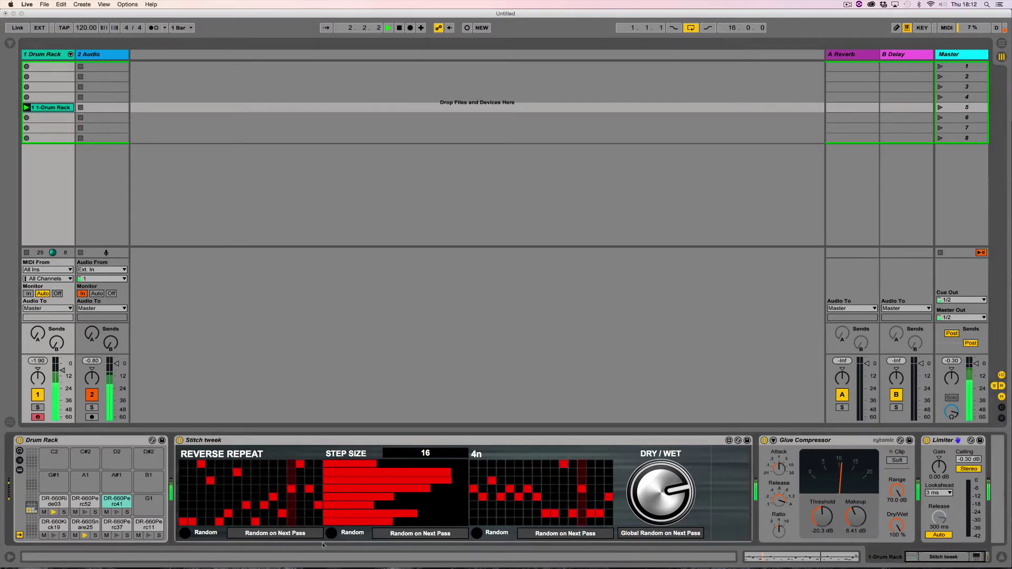
pyautogui.click(475, 536)
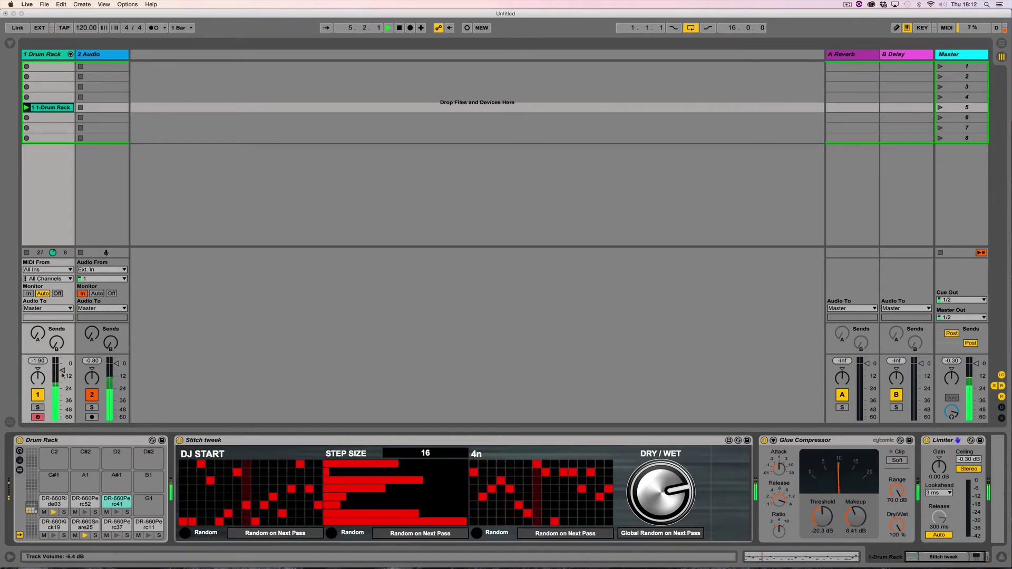
pyautogui.moveTo(62, 371); pyautogui.dragTo(62, 380)
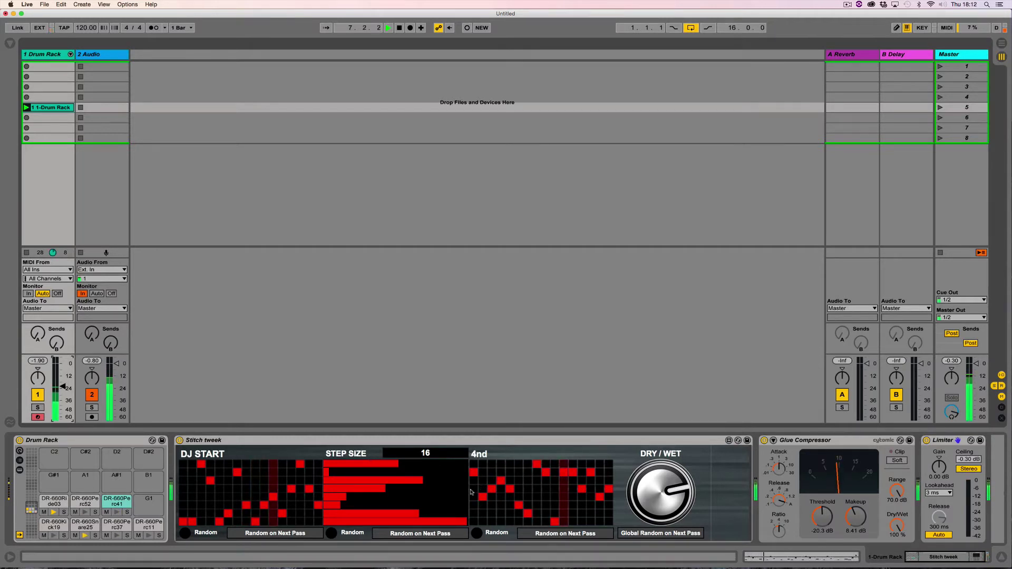
# Step: Set every FX step to Forward Repeat and compare all speed steps at 4nd and at 1n
pyautogui.moveTo(257, 511)
pyautogui.mouseDown()
pyautogui.moveTo(286, 521)
pyautogui.moveTo(227, 521)
pyautogui.moveTo(277, 527)
pyautogui.mouseUp()
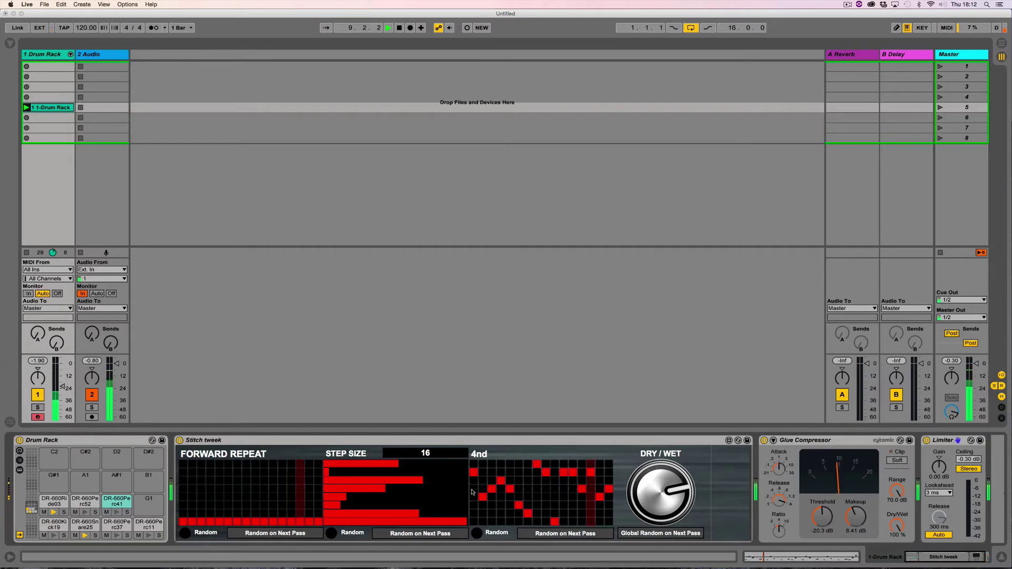
pyautogui.moveTo(472, 491); pyautogui.dragTo(613, 492)
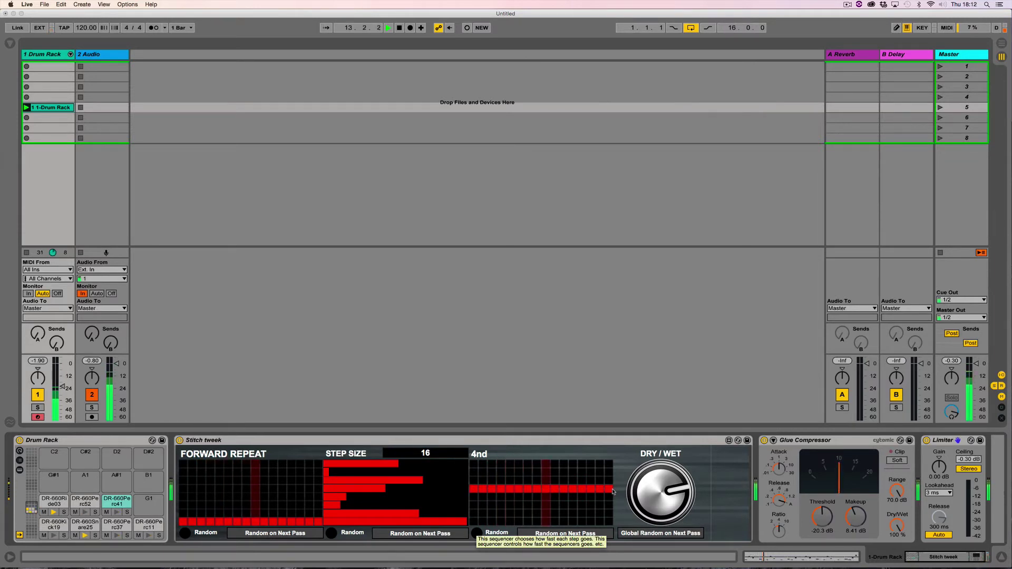
pyautogui.moveTo(473, 464); pyautogui.dragTo(610, 467)
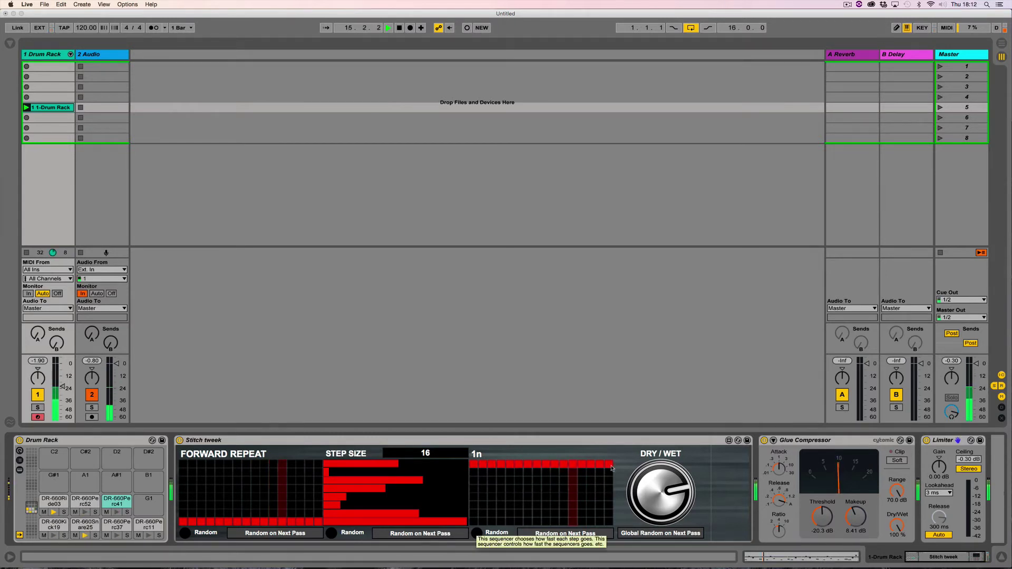
# Step: Set all speed steps to 16n in the lowest row and set every FX step to DJ Stop
pyautogui.moveTo(473, 524)
pyautogui.mouseDown()
pyautogui.moveTo(598, 525)
pyautogui.moveTo(527, 525)
pyautogui.mouseUp()
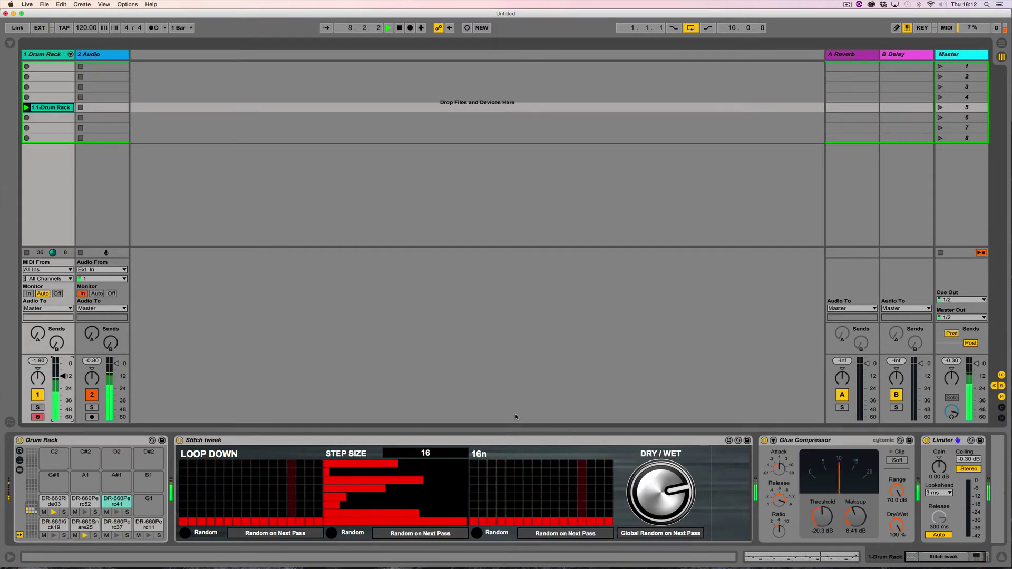
pyautogui.click(182, 506)
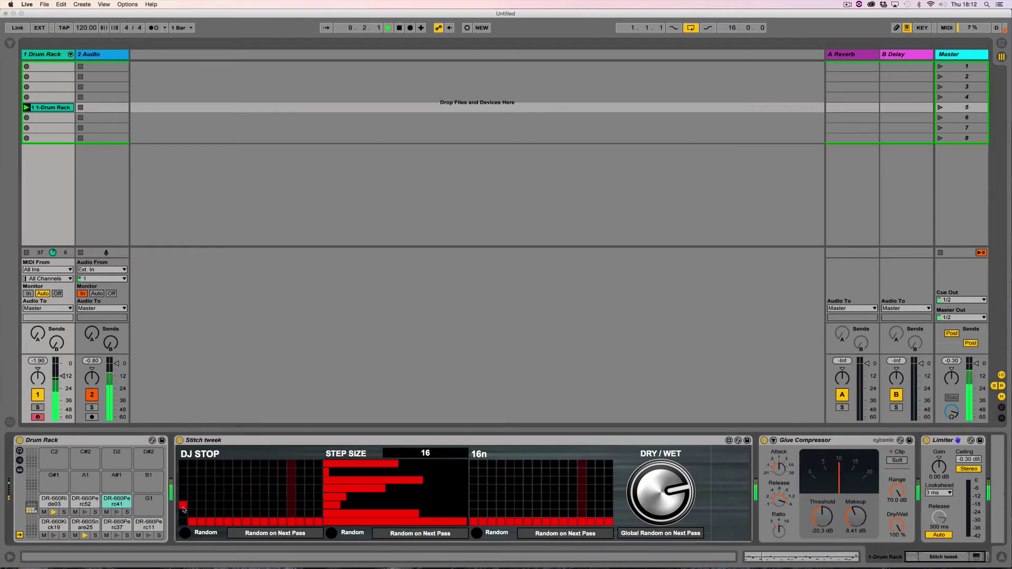
pyautogui.moveTo(183, 509); pyautogui.dragTo(320, 504)
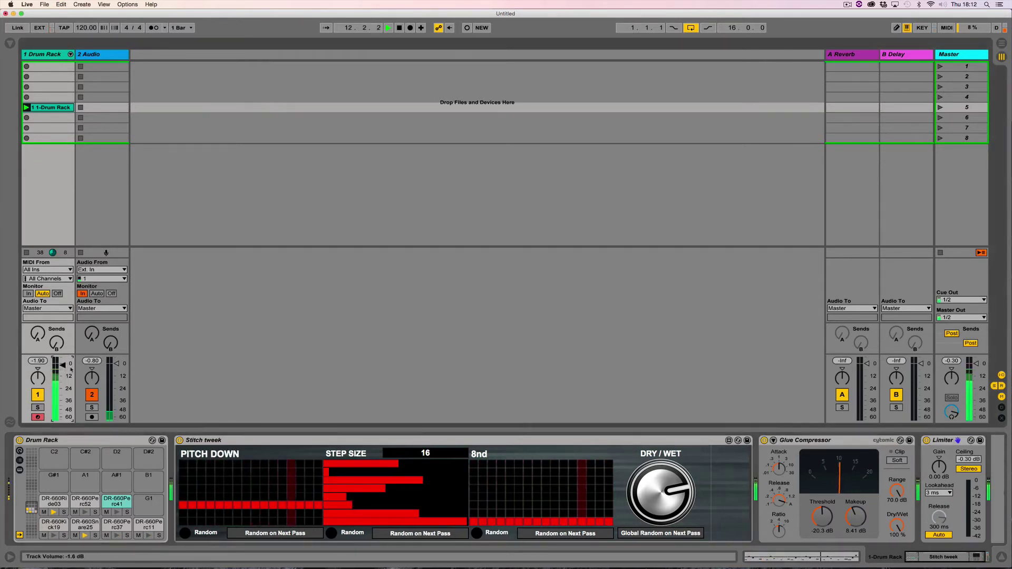
# Step: Scatter alternate and closing steps of the speed sequencer across higher rows so the step rates vary through the pattern
pyautogui.click(483, 504)
pyautogui.click(500, 505)
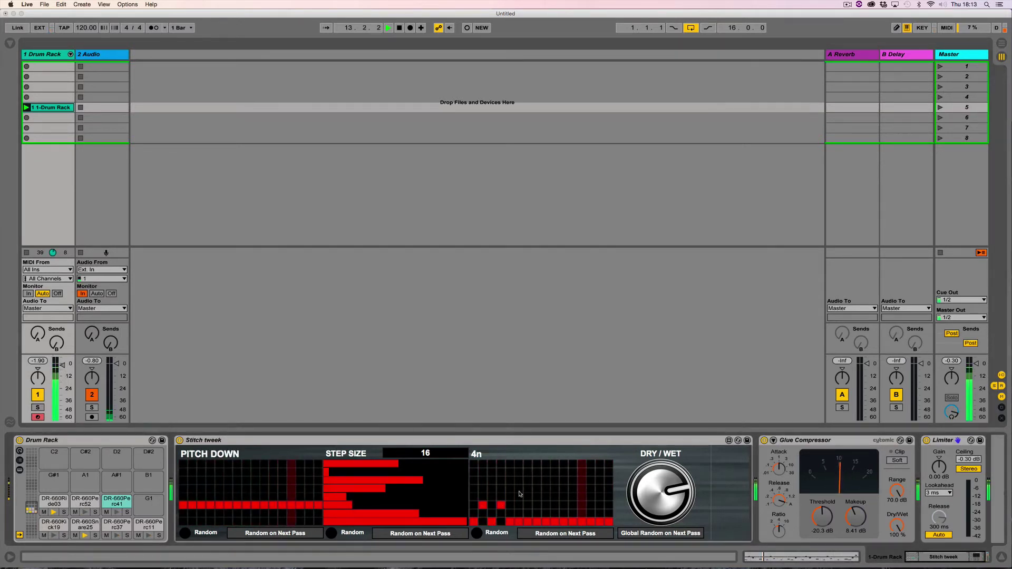
pyautogui.click(519, 488)
pyautogui.click(536, 505)
pyautogui.click(554, 496)
pyautogui.click(572, 497)
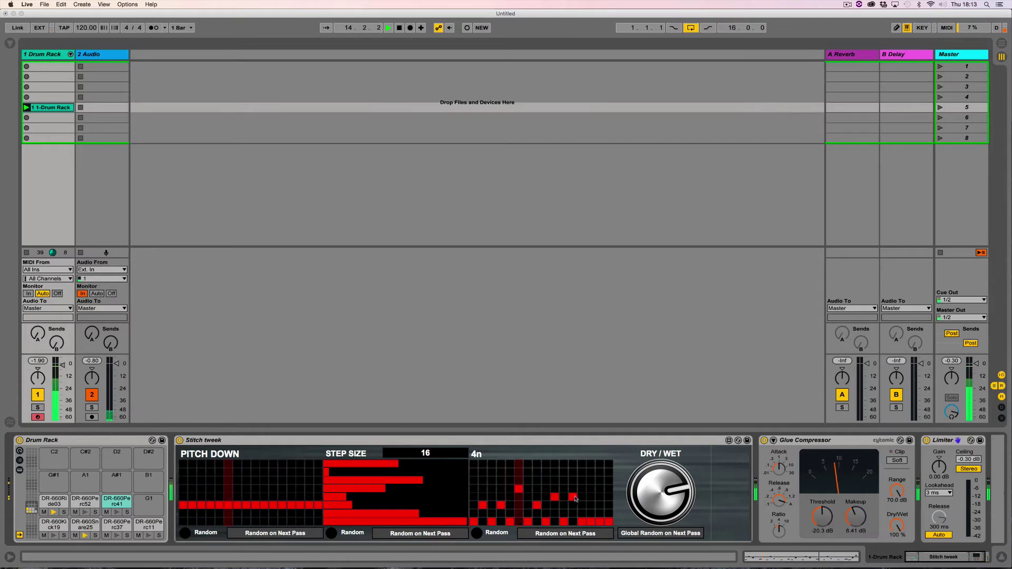
pyautogui.click(582, 505)
pyautogui.click(590, 496)
pyautogui.click(599, 480)
pyautogui.click(608, 513)
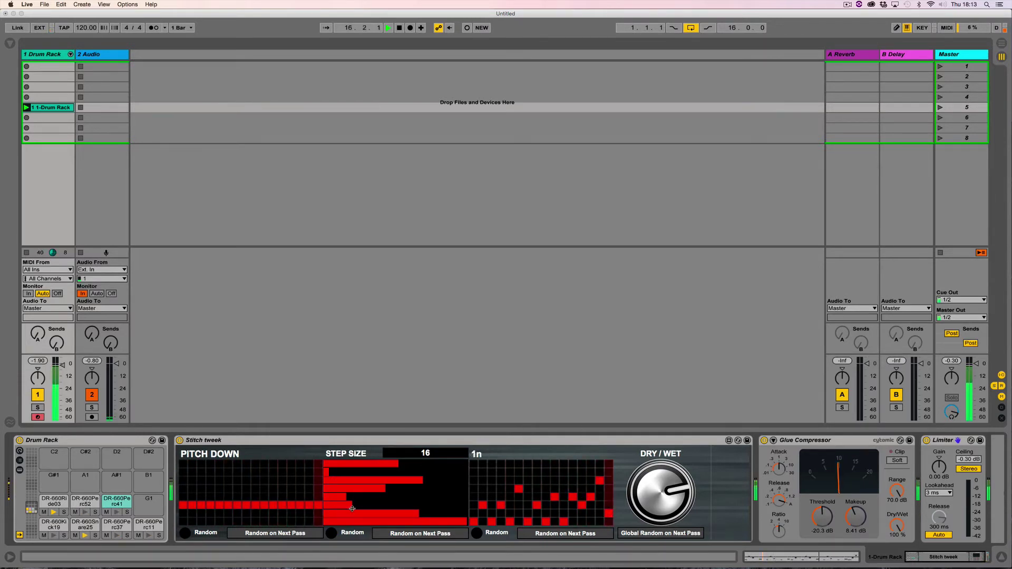
# Step: Raise the DJ Stop slider to just under halfway, shorten the longer sliders above it, and set FX steps 5 and 14 to DJ Start
pyautogui.click(384, 504)
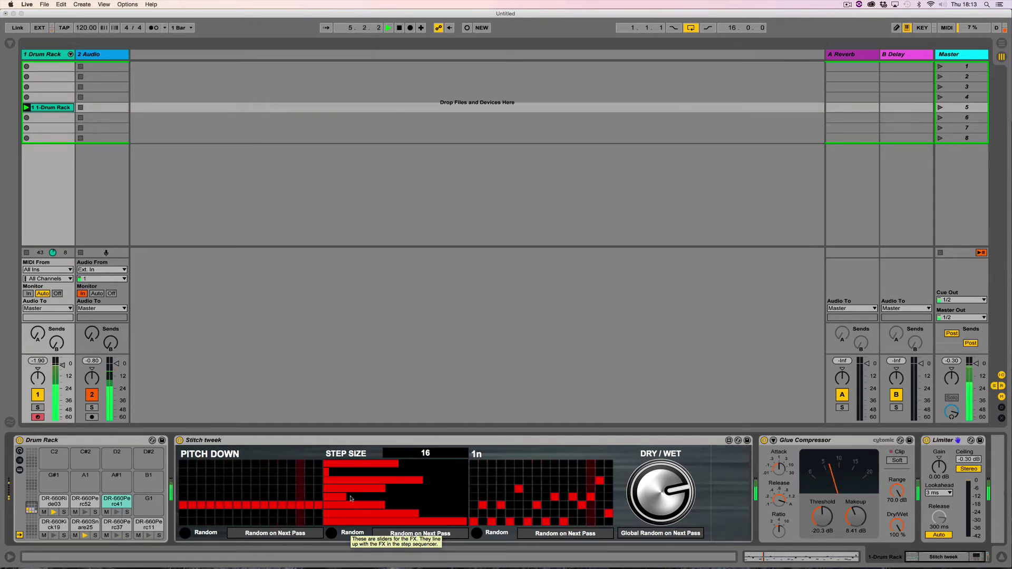
pyautogui.click(221, 497)
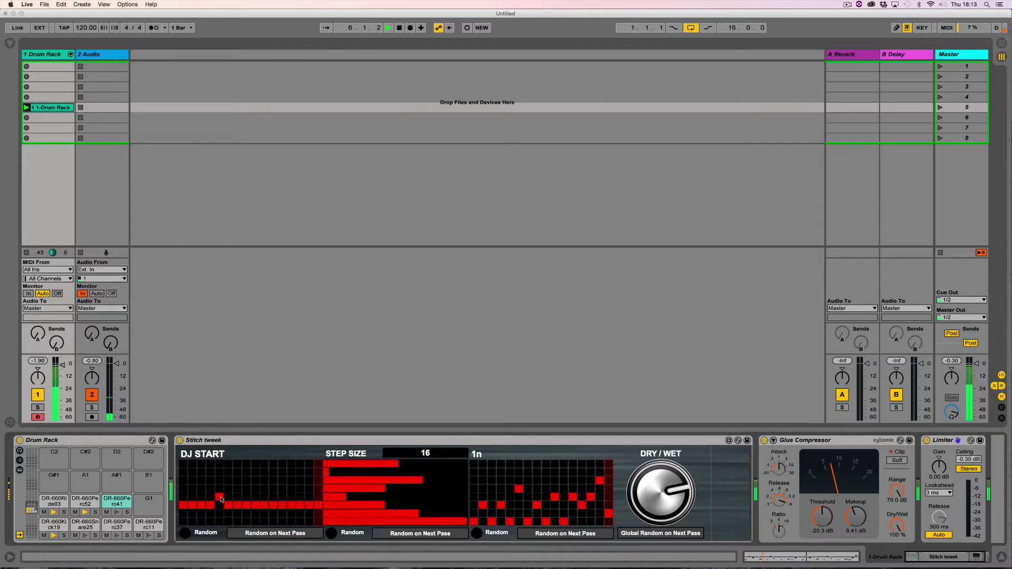
pyautogui.click(264, 488)
pyautogui.click(299, 496)
pyautogui.moveTo(349, 489); pyautogui.dragTo(348, 482)
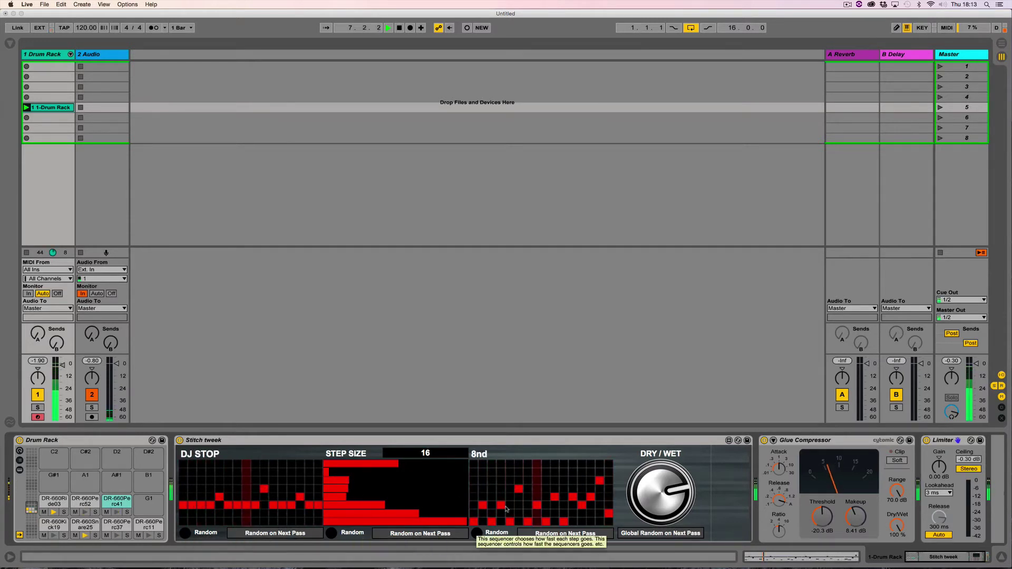
# Step: Raise the fourth speed step to a higher row and redraw the FX steps as a varied pattern spread across the effects
pyautogui.click(501, 489)
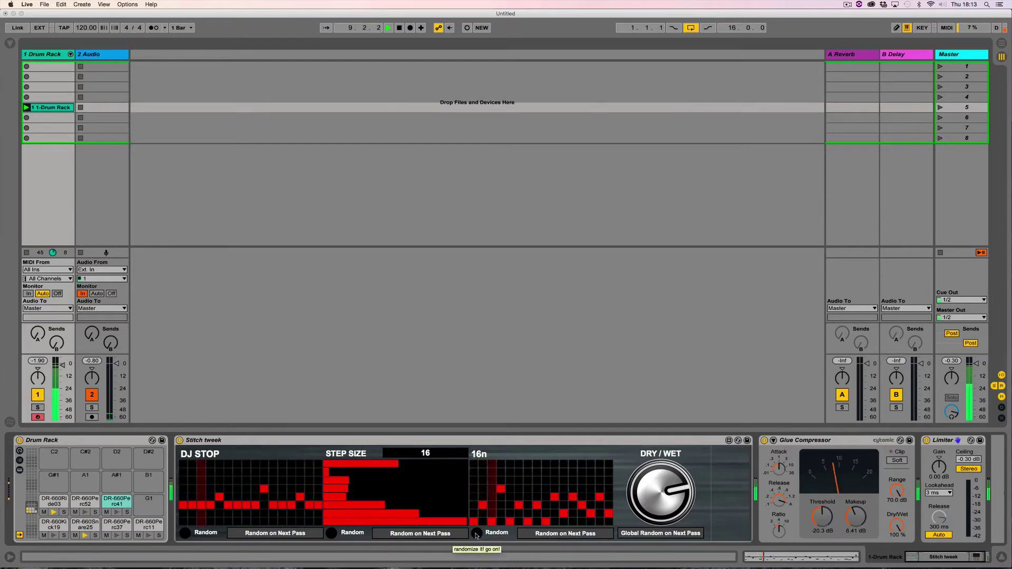
pyautogui.moveTo(273, 473)
pyautogui.mouseDown()
pyautogui.moveTo(198, 493)
pyautogui.moveTo(256, 504)
pyautogui.moveTo(318, 490)
pyautogui.mouseUp()
pyautogui.click(183, 506)
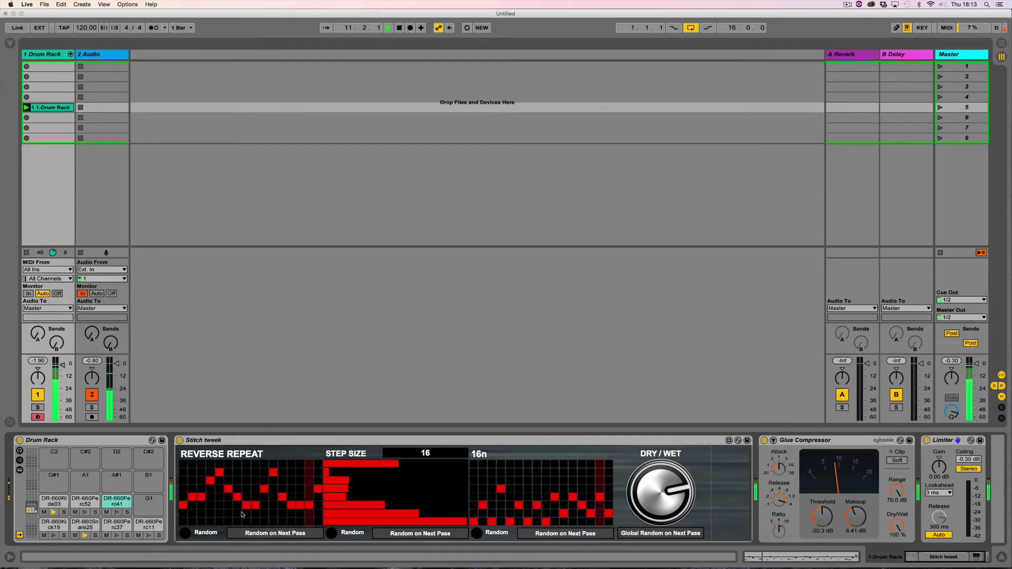
pyautogui.click(237, 514)
pyautogui.click(273, 513)
pyautogui.click(318, 522)
pyautogui.click(308, 490)
pyautogui.click(256, 472)
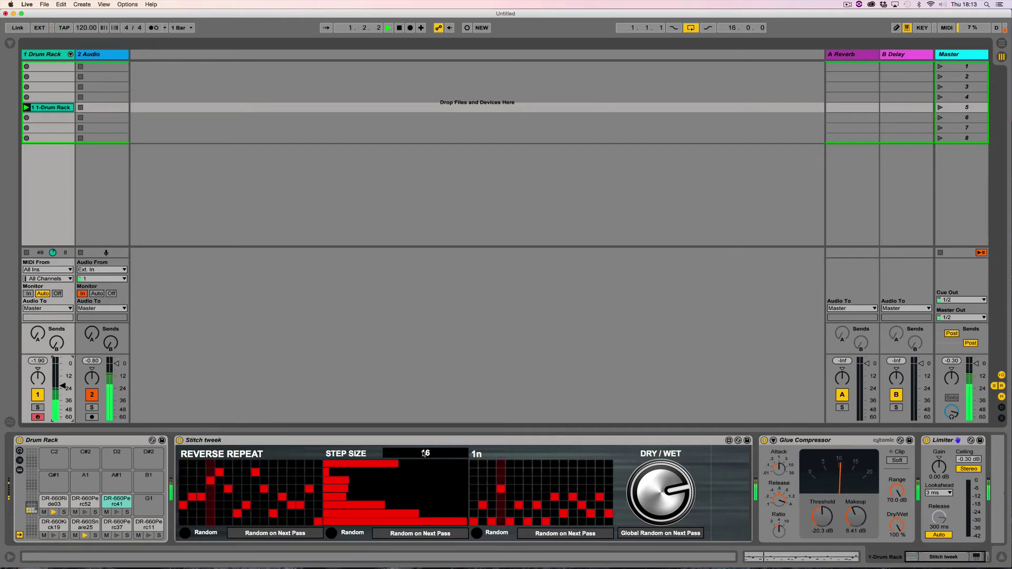
# Step: Try a step size of 1 with a different effect on the single FX step, and restore the step size to 16
pyautogui.moveTo(424, 453); pyautogui.dragTo(424, 492)
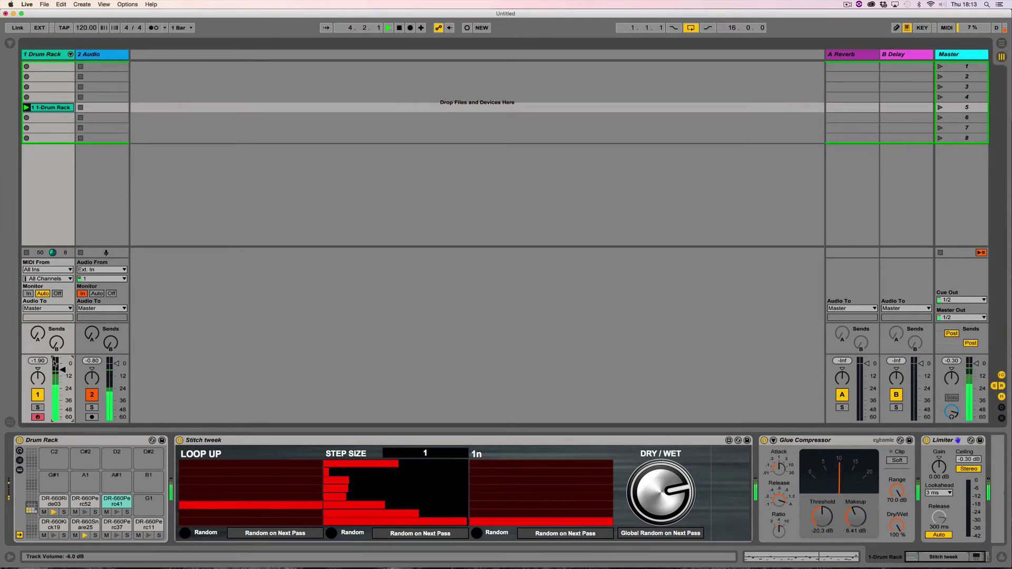
pyautogui.moveTo(222, 489)
pyautogui.mouseDown()
pyautogui.moveTo(220, 474)
pyautogui.moveTo(221, 514)
pyautogui.moveTo(214, 493)
pyautogui.mouseUp()
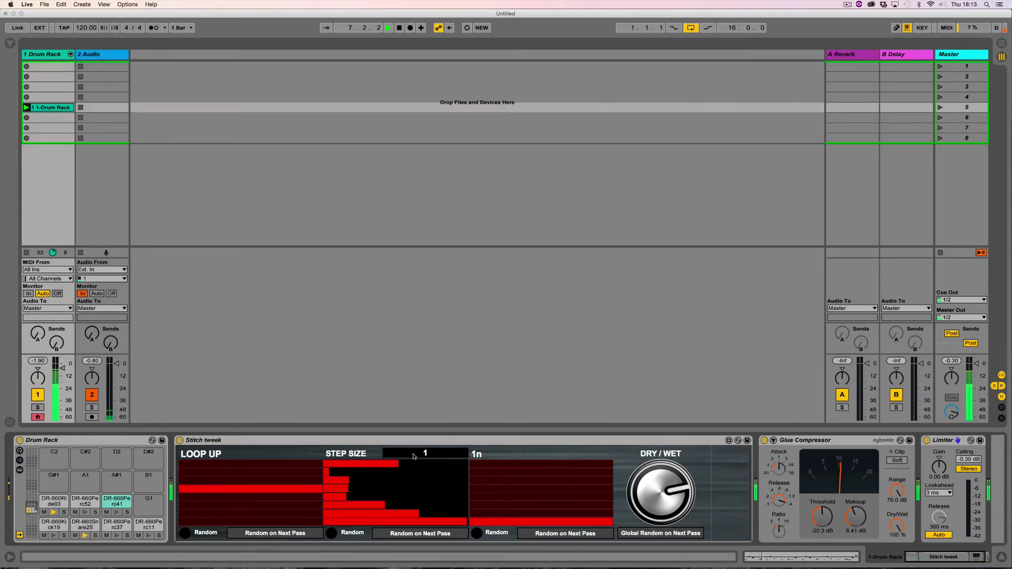
pyautogui.moveTo(414, 456); pyautogui.dragTo(414, 443)
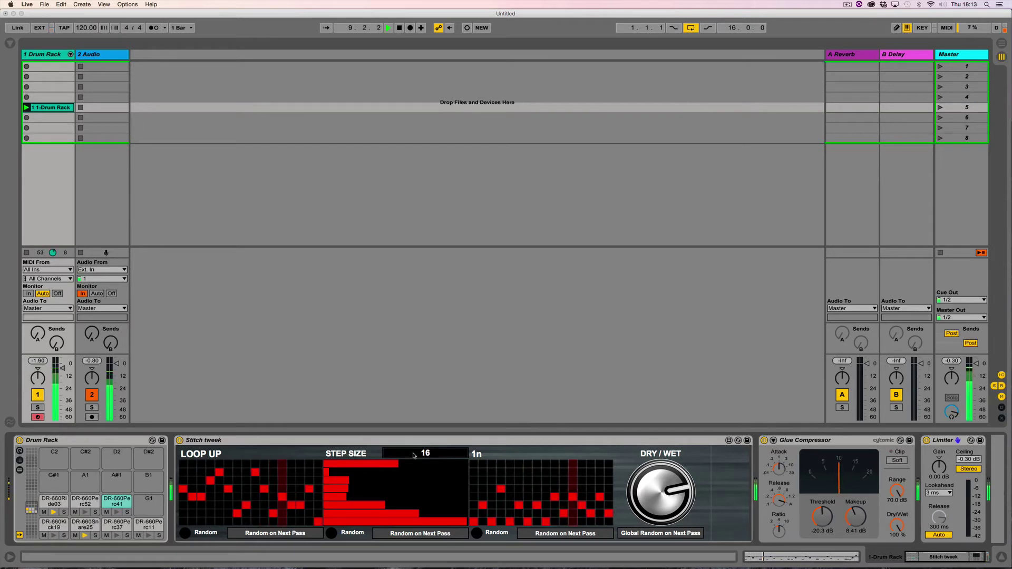
# Step: Enable Random on Next Pass for the FX steps, sliders and speed steps, and enable Global Random on Next Pass
pyautogui.click(255, 533)
pyautogui.click(420, 533)
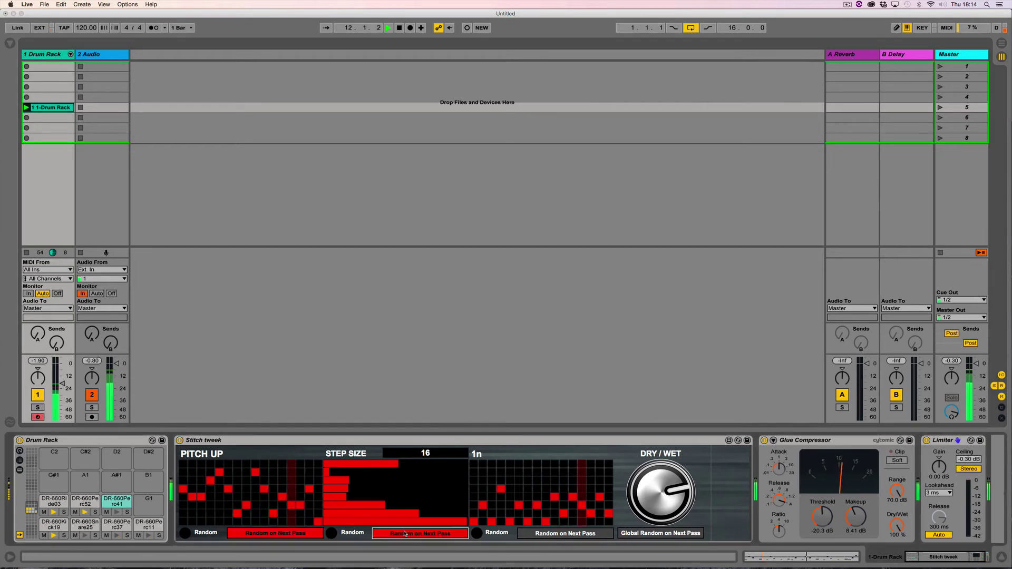
pyautogui.click(540, 536)
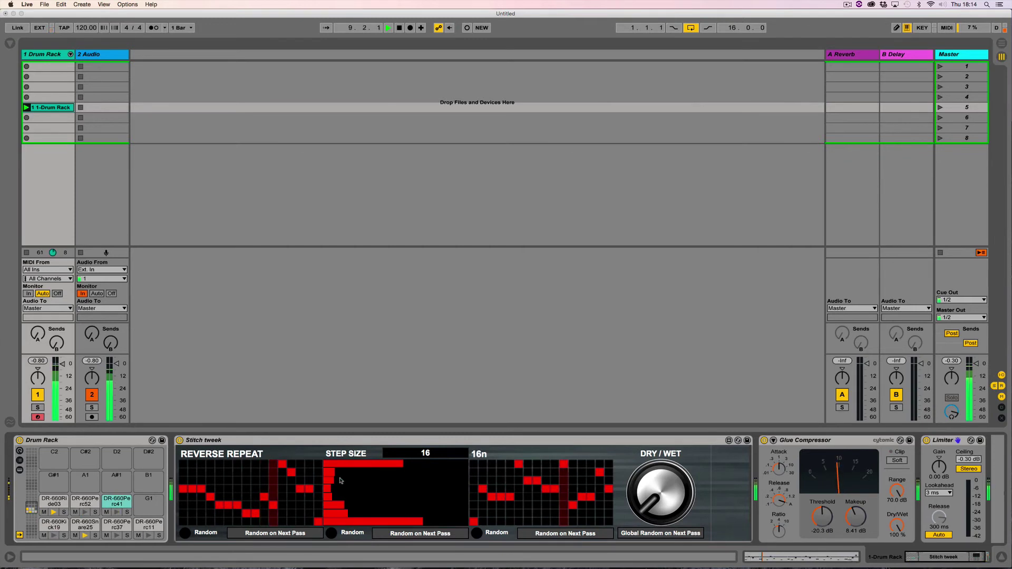
pyautogui.click(640, 534)
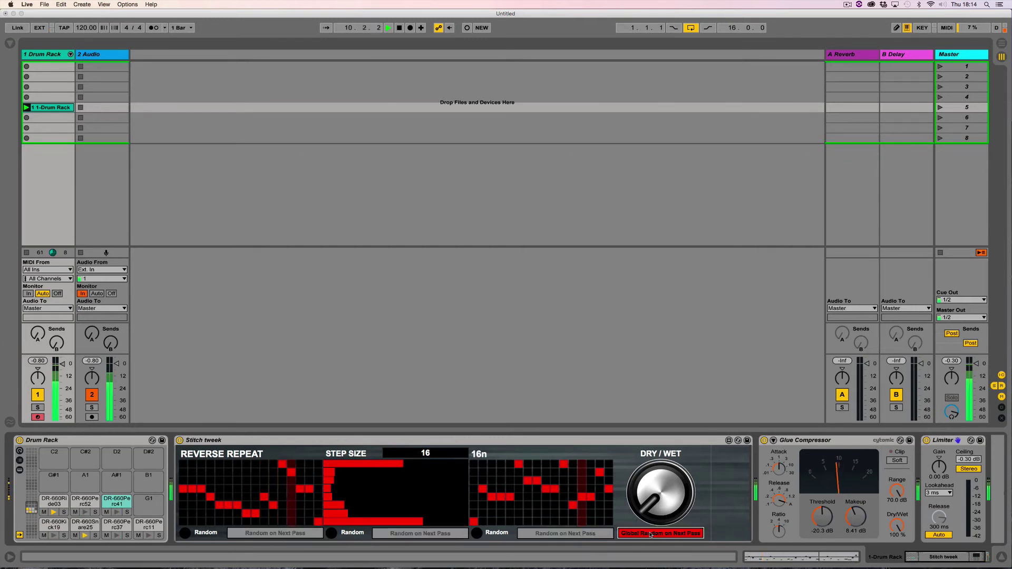
# Step: Raise Dry/Wet to about three-quarters and set the step size to 1
pyautogui.moveTo(633, 494); pyautogui.dragTo(633, 477)
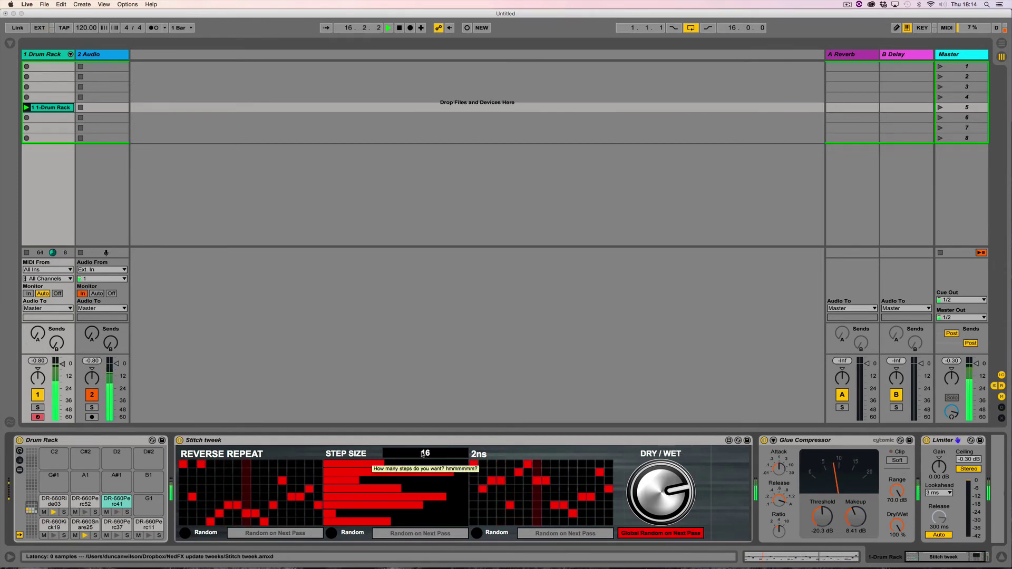
pyautogui.moveTo(395, 452); pyautogui.dragTo(395, 461)
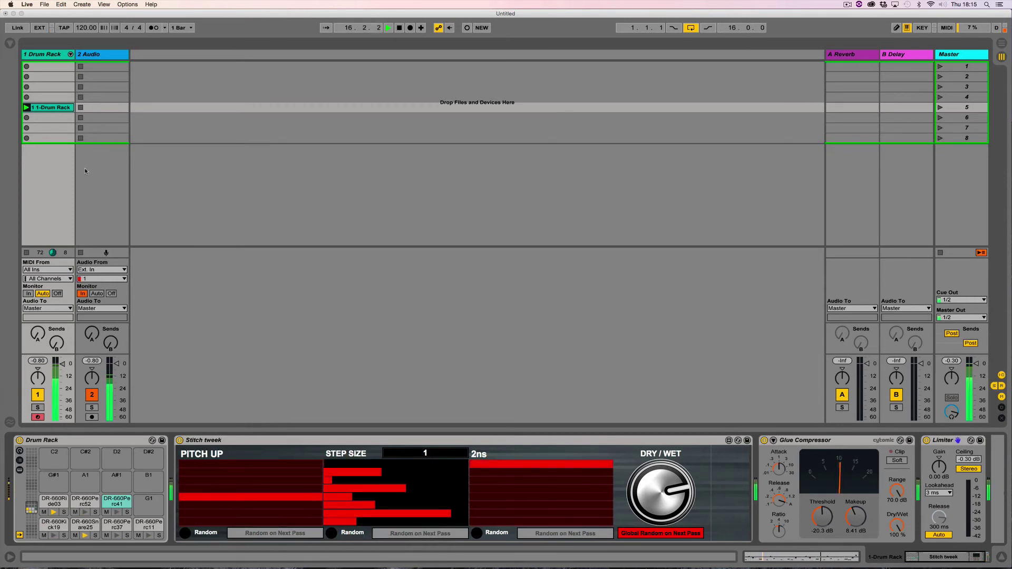
# Step: Insert a new audio track after 2 Audio, set its input to Resampling and arm it for recording
pyautogui.click(116, 54)
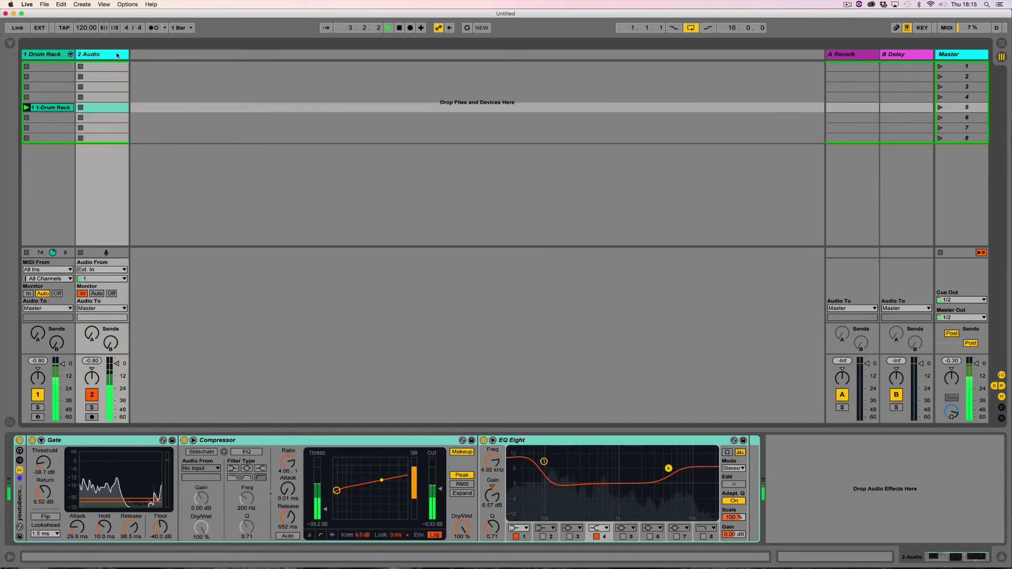
pyautogui.press('super+t')
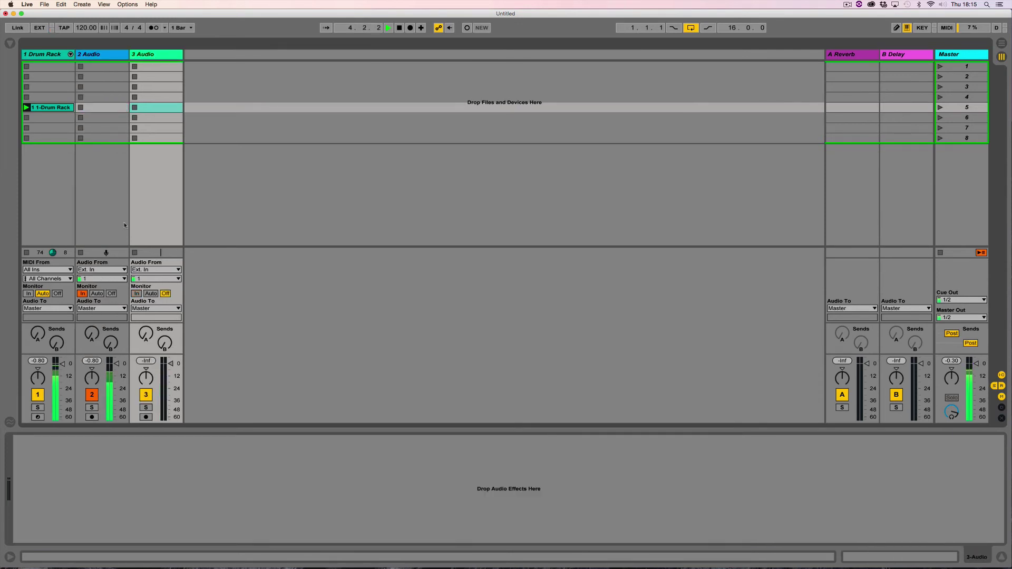
pyautogui.click(168, 271)
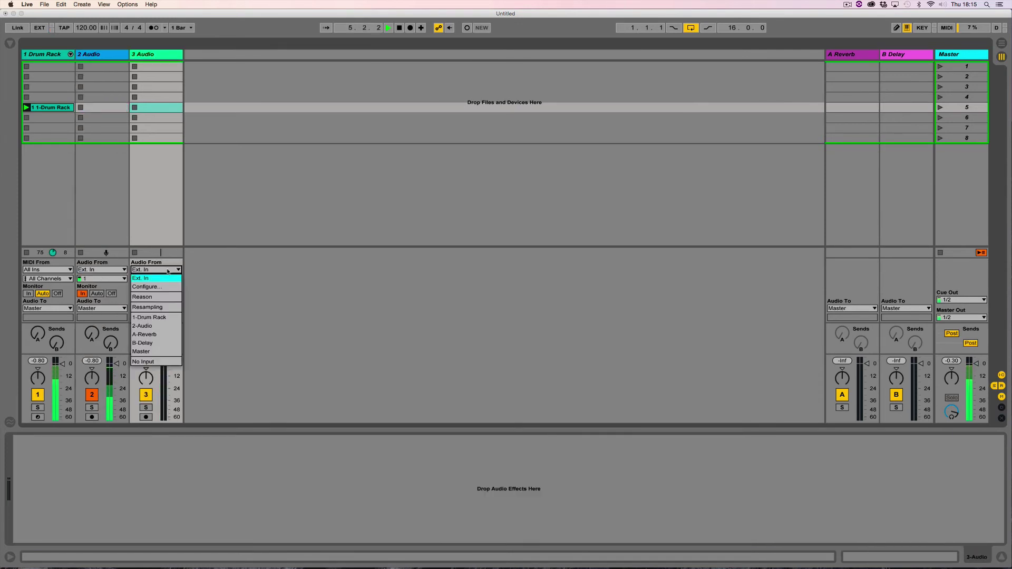
pyautogui.click(154, 308)
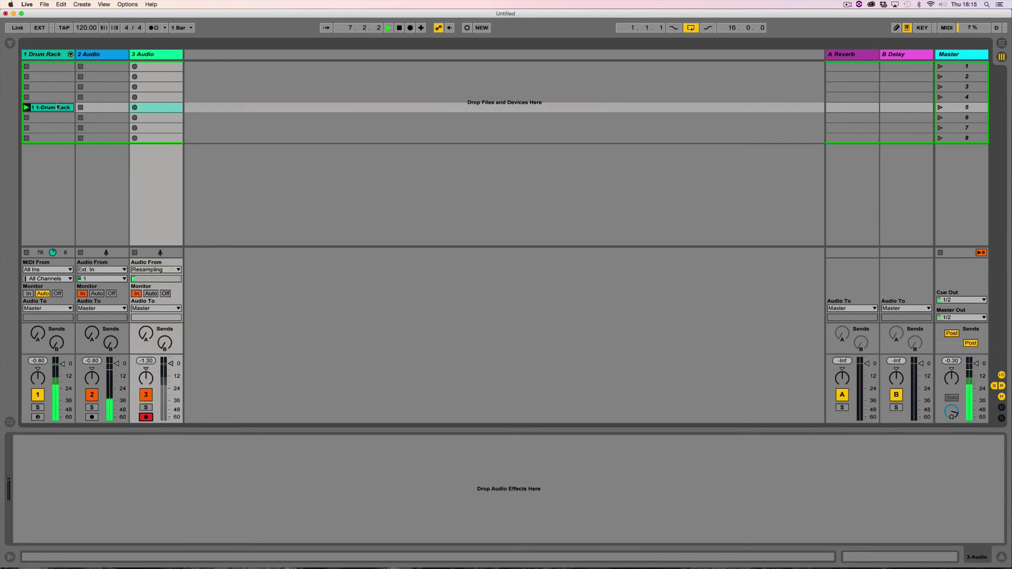
# Step: Move the resampling track beside the Drum Rack track, record a clip in scene 5 and open its waveform
pyautogui.moveTo(44, 61); pyautogui.dragTo(54, 72)
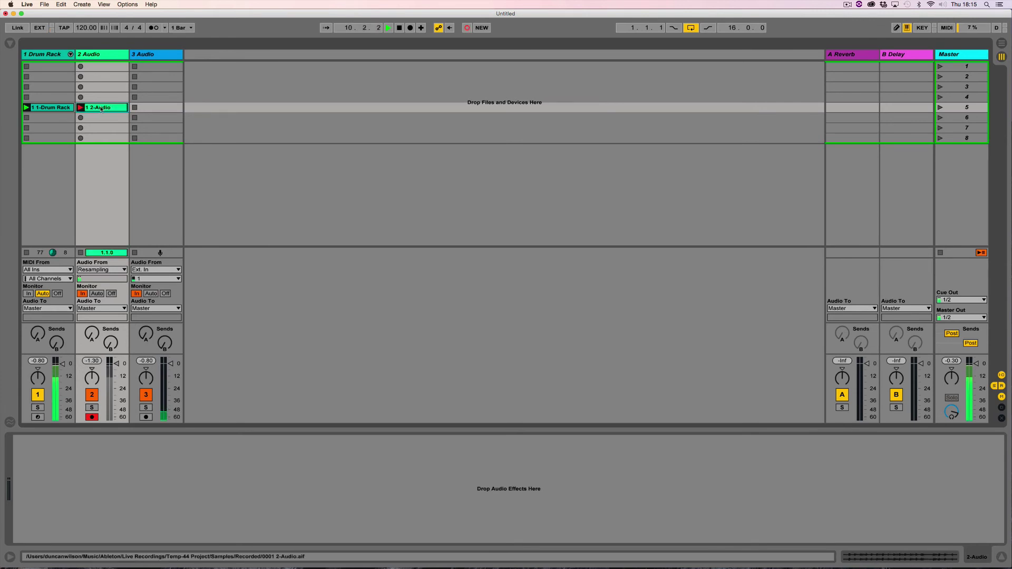
pyautogui.doubleClick(101, 108)
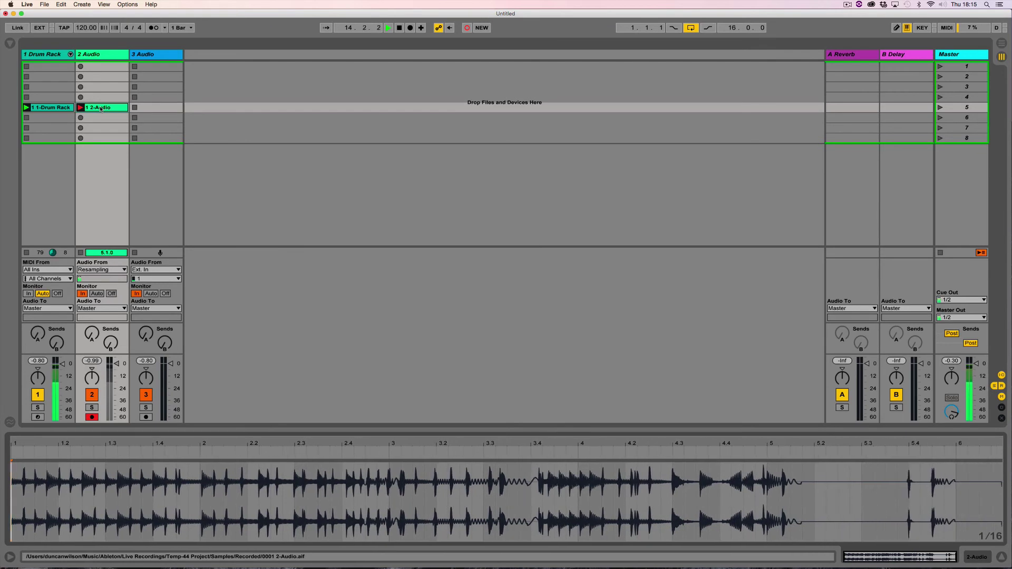
# Step: Move the Stitch tweak device from Drum Rack to the resampling track, set that track's monitoring to Auto and play the recorded clip
pyautogui.click(46, 56)
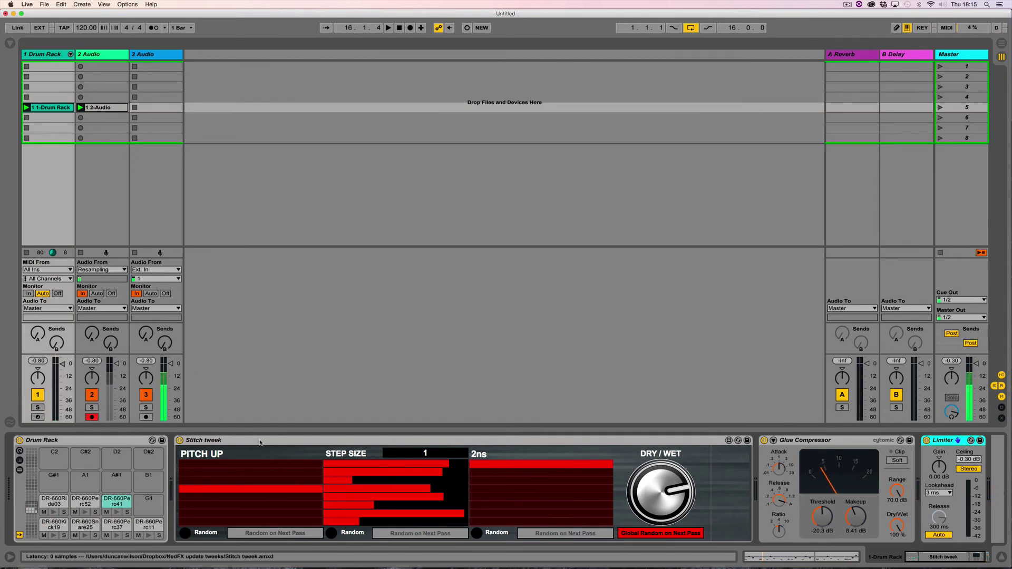
pyautogui.moveTo(261, 443); pyautogui.dragTo(108, 139)
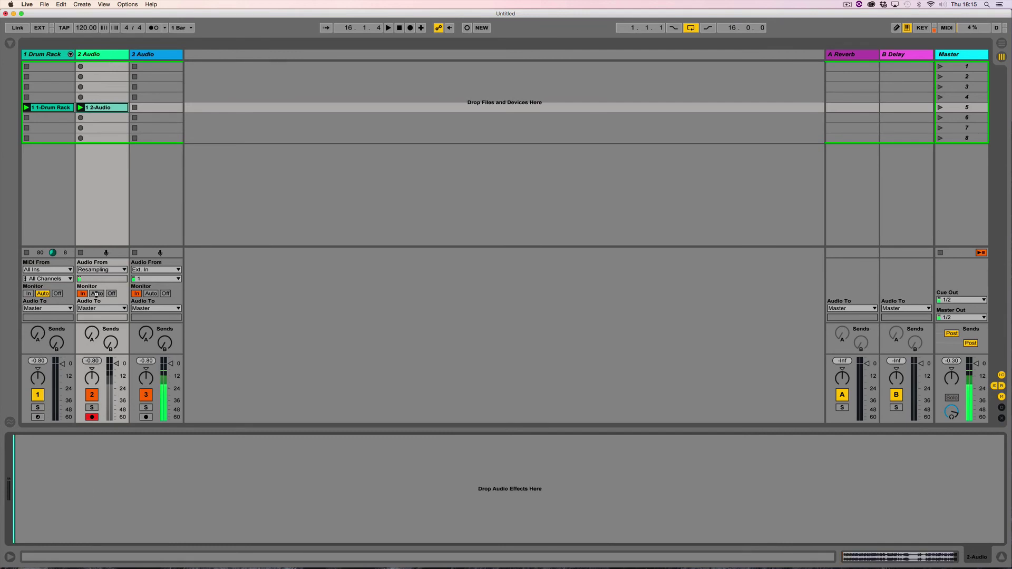
pyautogui.click(96, 294)
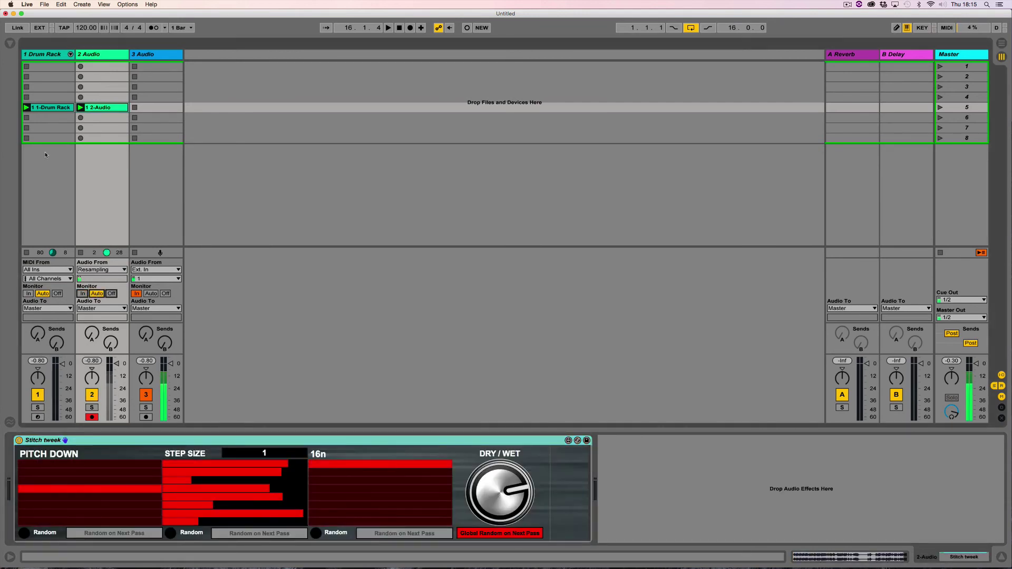
pyautogui.press('space')
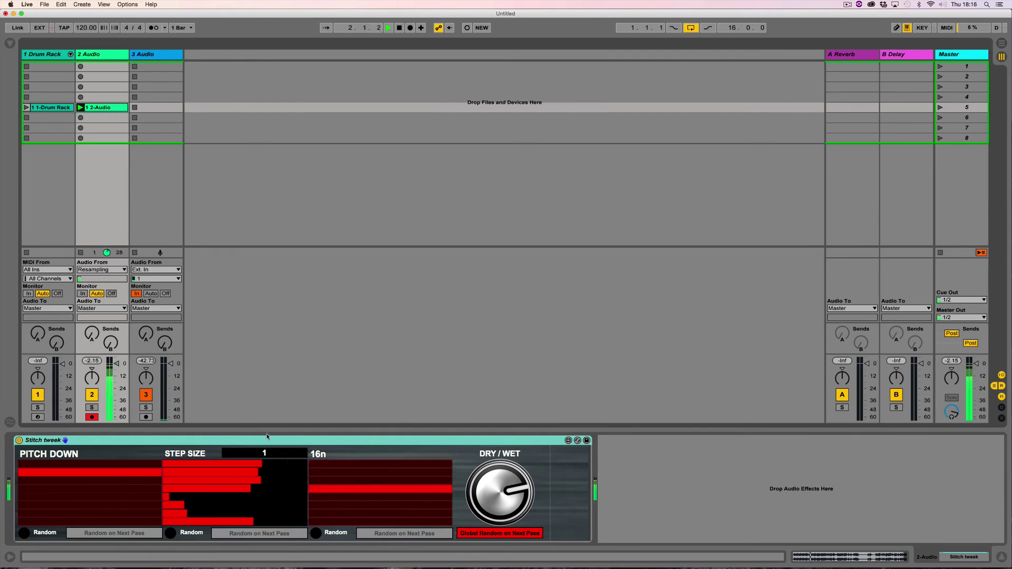
# Step: Examine the recorded clip's waveform and the resampling track's Stitch tweak device with its Dry/Wet control
pyautogui.click(106, 107)
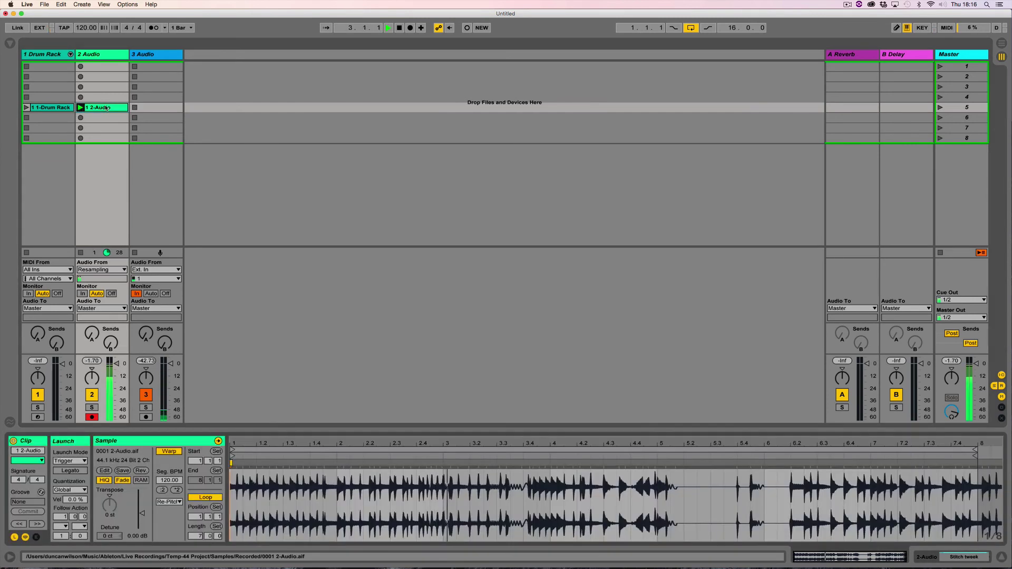
pyautogui.click(108, 56)
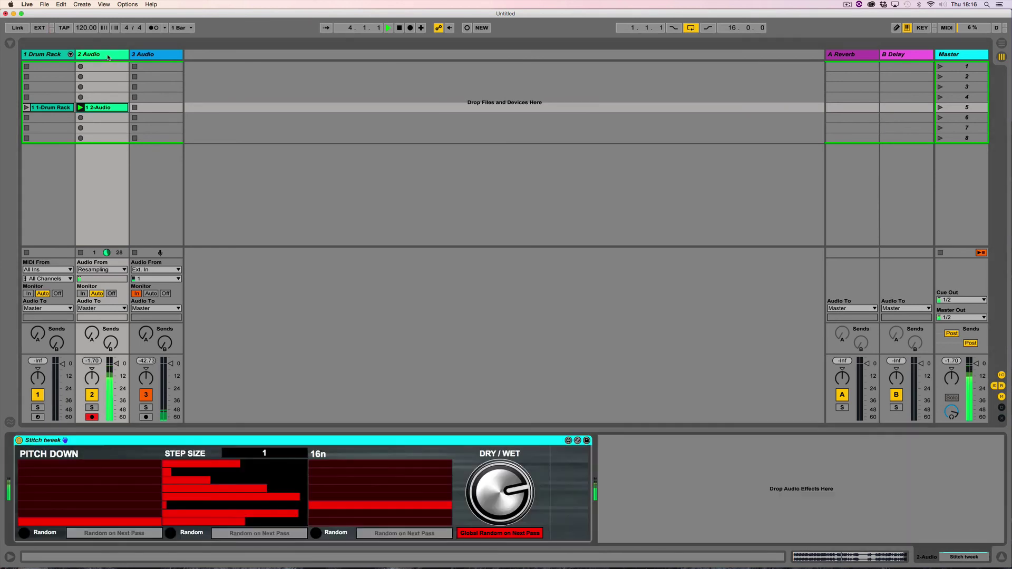
pyautogui.click(500, 493)
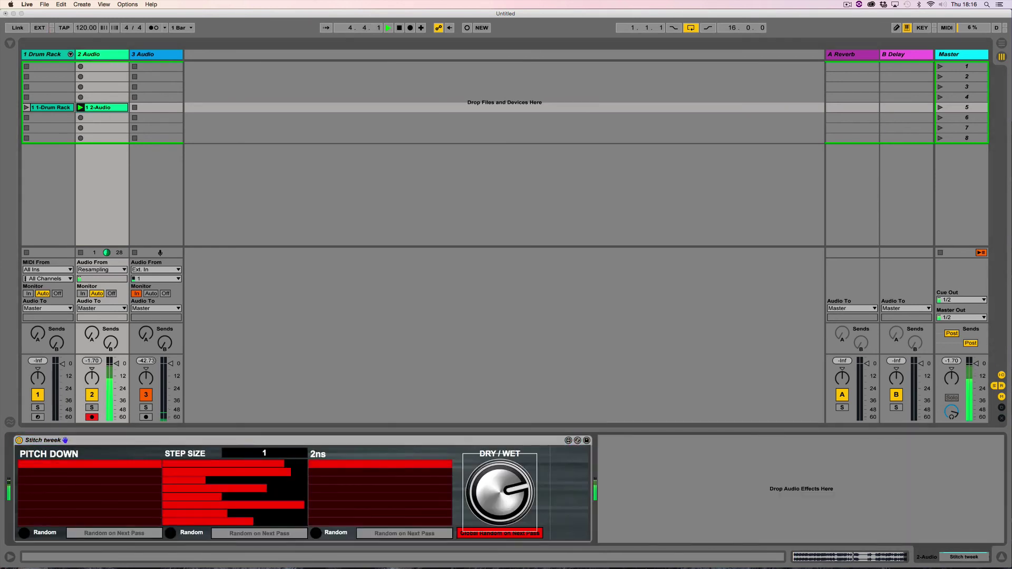
# Step: Move Stitch tweak back to the Drum Rack track, delete the resampling track and relaunch the drum clip
pyautogui.click(173, 440)
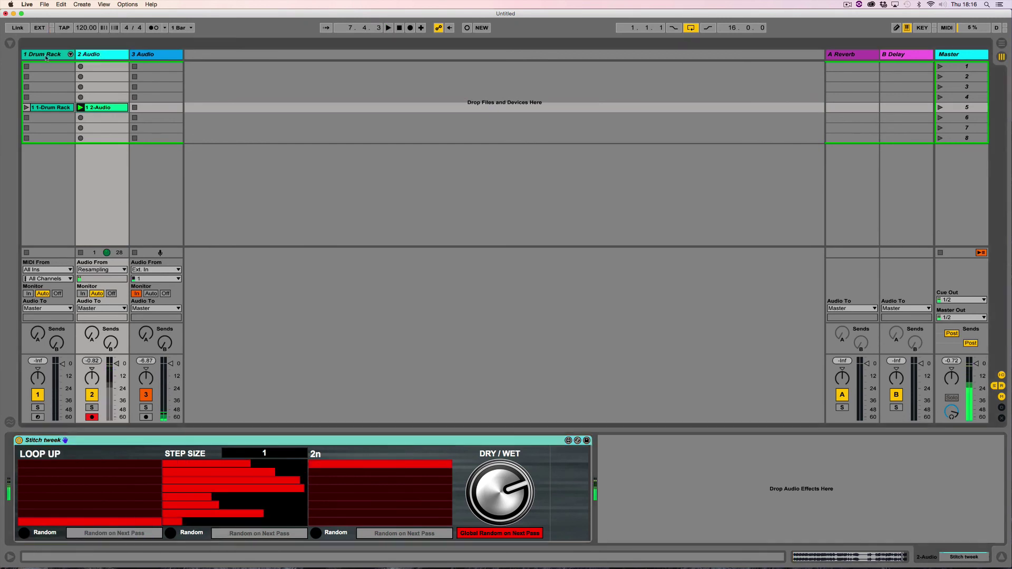
pyautogui.press('Delete')
pyautogui.click(25, 107)
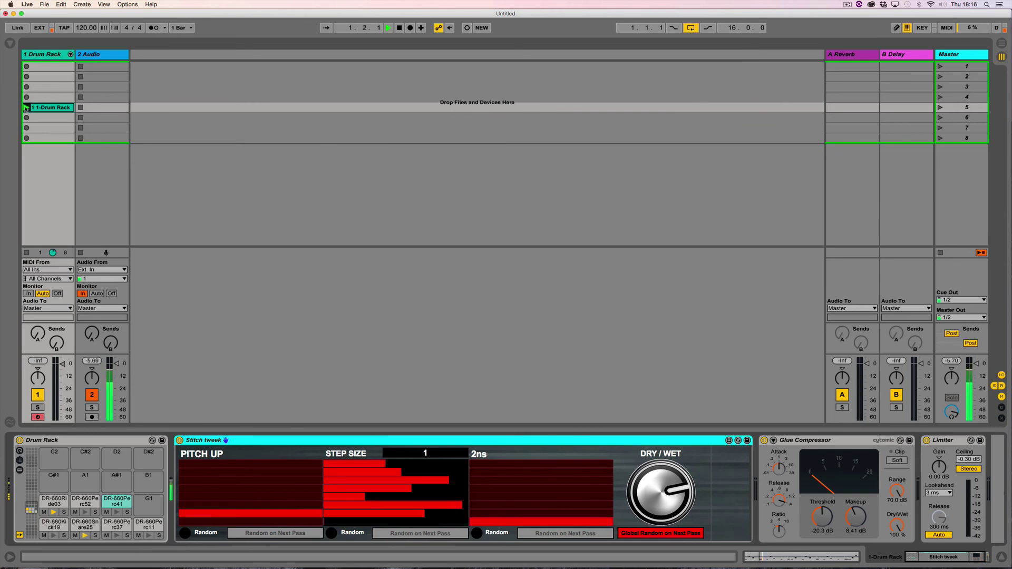
# Step: Turn off Stitch tweak's Global Random on Next Pass and set its step size to 16
pyautogui.click(637, 534)
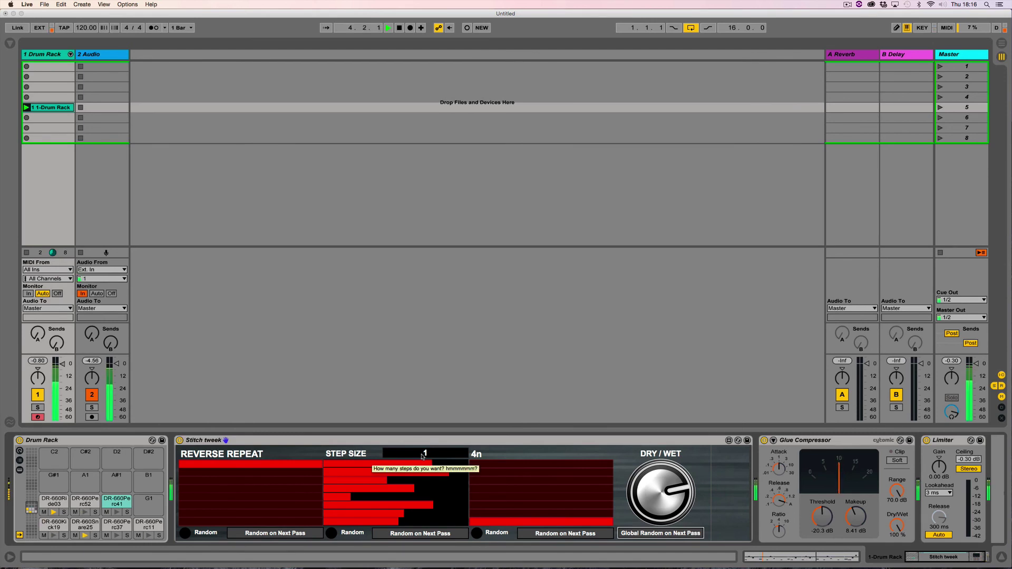
pyautogui.moveTo(422, 458); pyautogui.dragTo(422, 442)
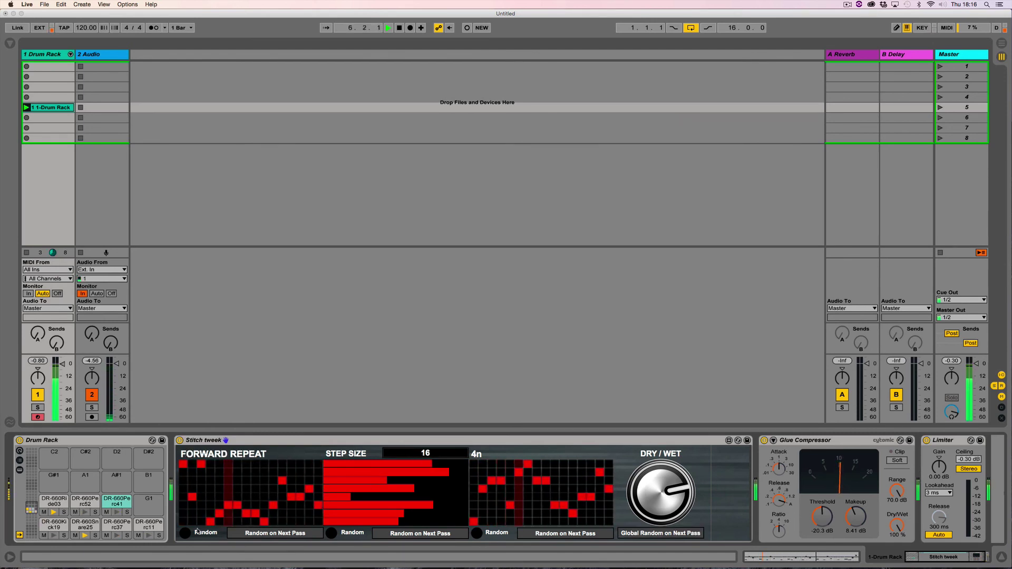
# Step: Draw custom effect-step, slider and speed-step patterns in Stitch tweak, redrawing the sliders and effect steps for different sounds
pyautogui.moveTo(185, 524)
pyautogui.mouseDown()
pyautogui.moveTo(316, 523)
pyautogui.moveTo(196, 484)
pyautogui.moveTo(183, 513)
pyautogui.moveTo(319, 497)
pyautogui.mouseUp()
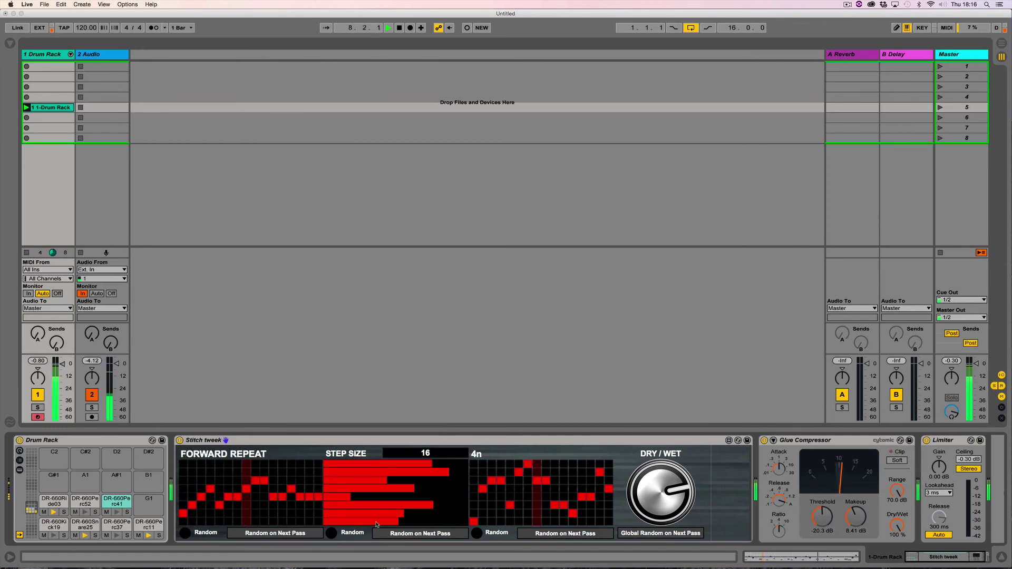
pyautogui.moveTo(371, 522)
pyautogui.mouseDown()
pyautogui.moveTo(350, 497)
pyautogui.moveTo(330, 514)
pyautogui.mouseUp()
pyautogui.moveTo(477, 517)
pyautogui.mouseDown()
pyautogui.moveTo(584, 518)
pyautogui.moveTo(525, 488)
pyautogui.moveTo(562, 470)
pyautogui.moveTo(591, 506)
pyautogui.mouseUp()
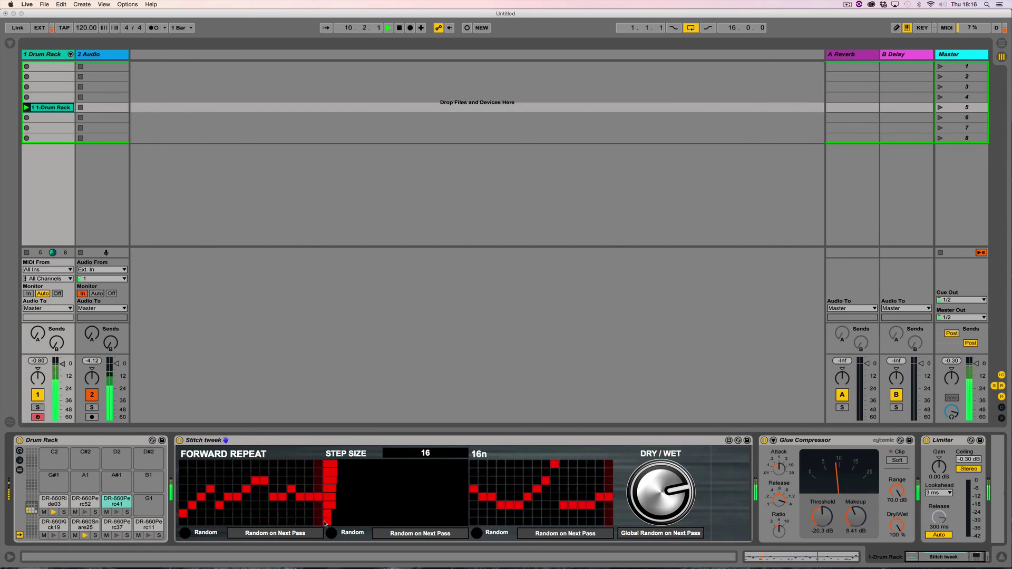
pyautogui.moveTo(337, 515); pyautogui.dragTo(444, 490)
pyautogui.moveTo(184, 496)
pyautogui.mouseDown()
pyautogui.moveTo(274, 521)
pyautogui.moveTo(310, 464)
pyautogui.mouseUp()
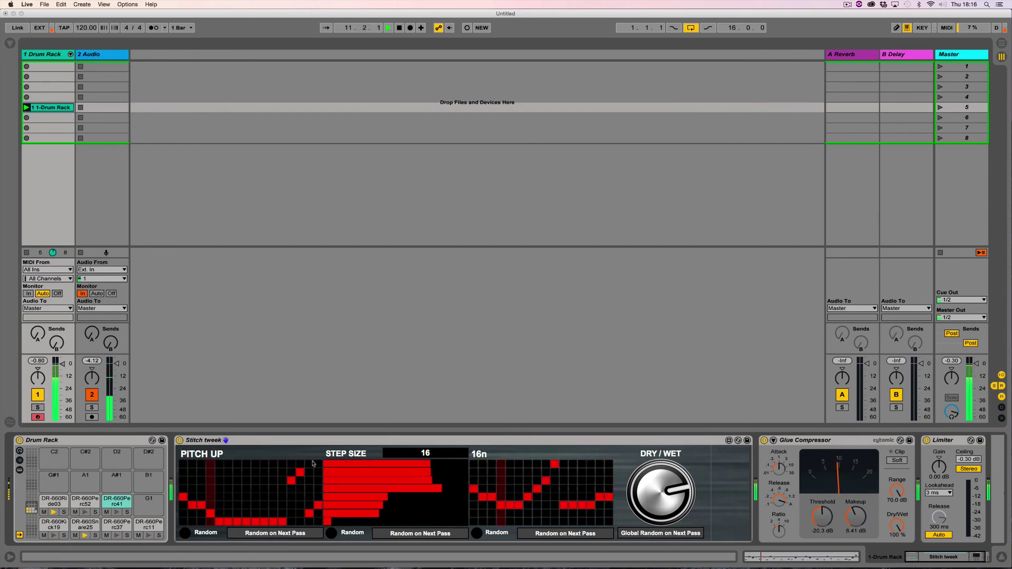
# Step: Randomize Stitch tweak's effect-step, slider and speed-step patterns individually
pyautogui.click(186, 532)
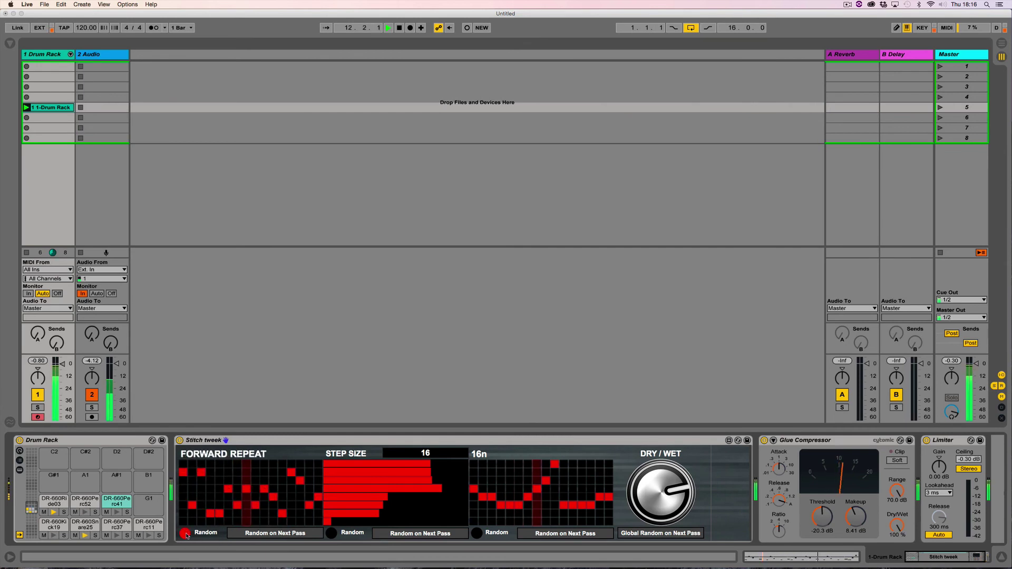
pyautogui.click(342, 533)
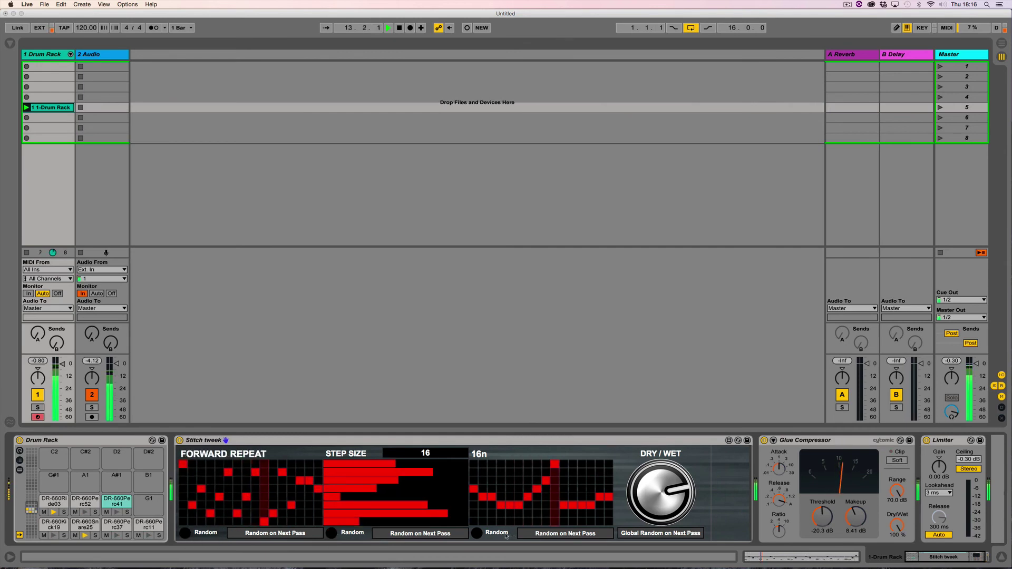
pyautogui.click(477, 533)
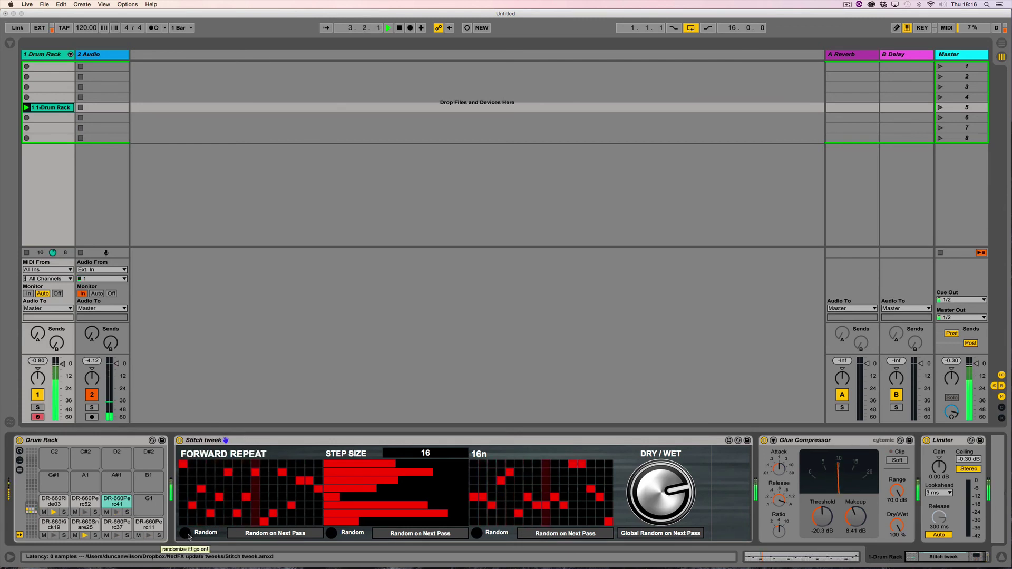
# Step: Lower the Drum Rack track's volume to -12.4 dB
pyautogui.click(63, 376)
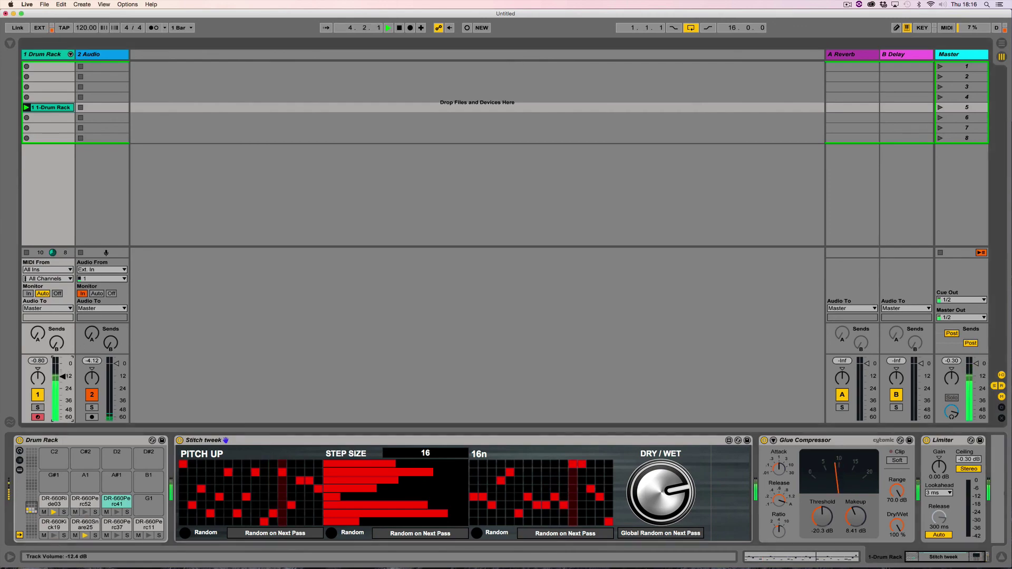